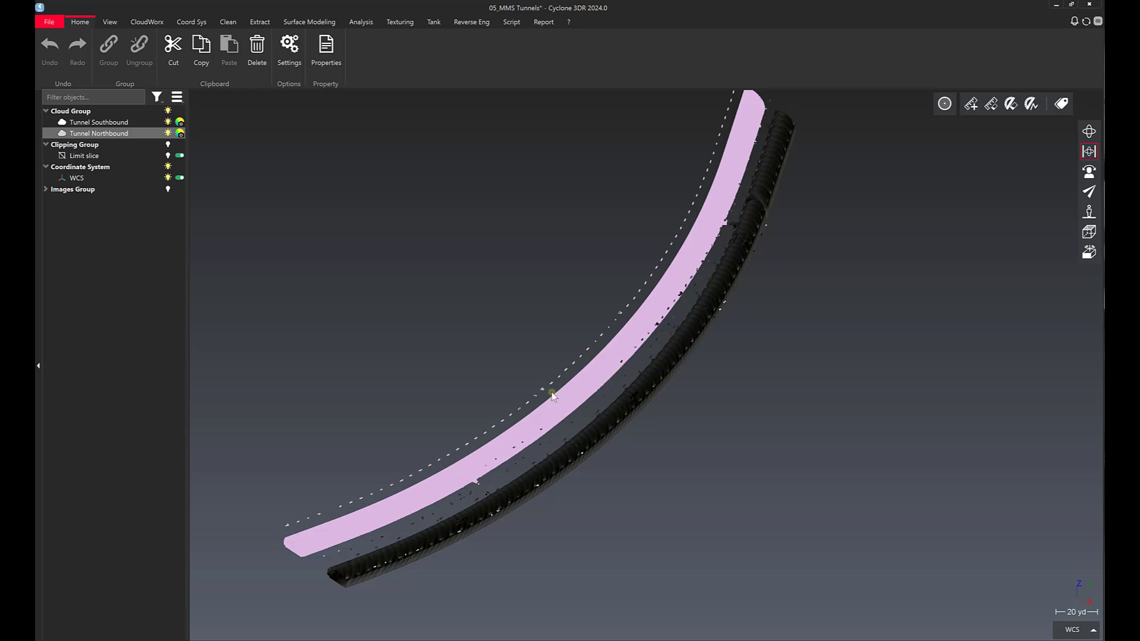
pyautogui.scroll(2, 553, 397)
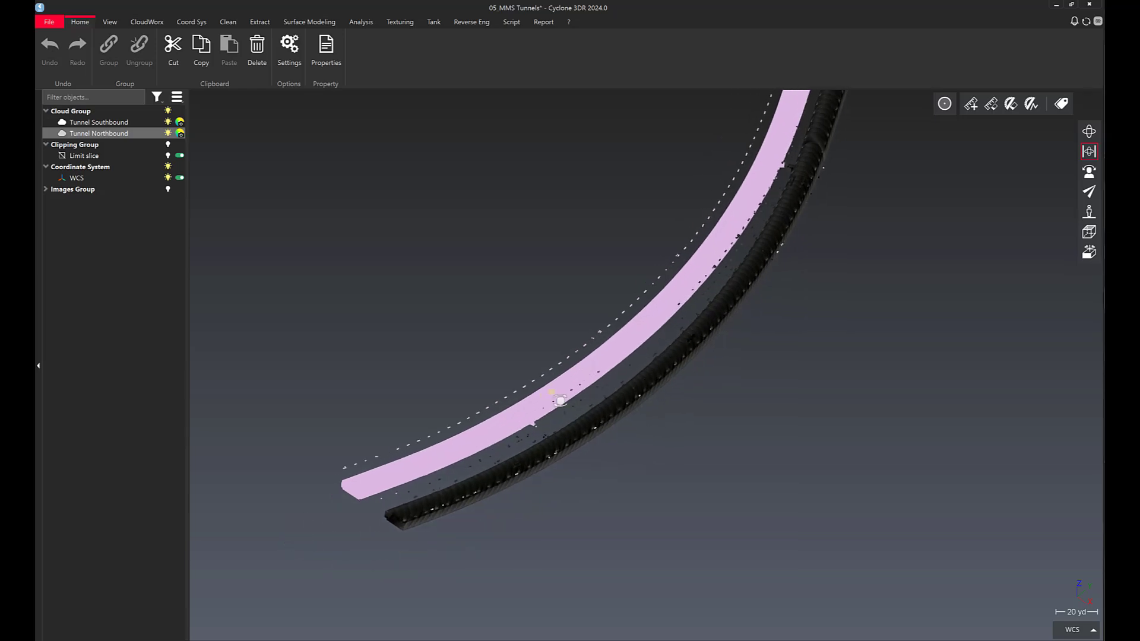
# Step: Inspect both tunnel clouds, then hide Tunnel Southbound so only Northbound shows
pyautogui.moveTo(559, 401); pyautogui.dragTo(606, 350)
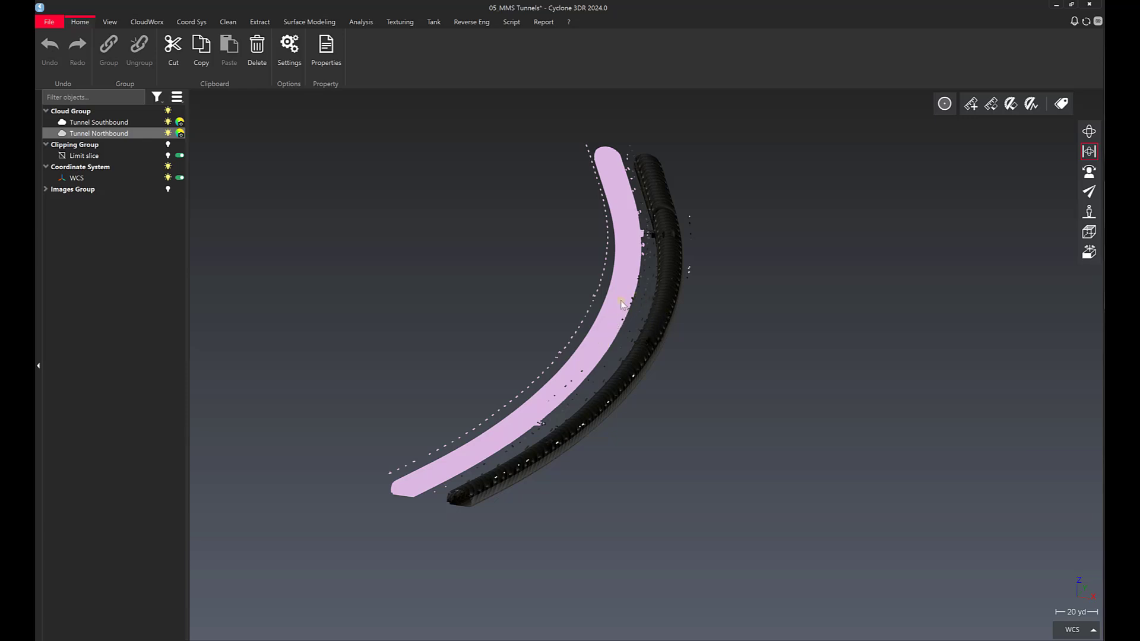
pyautogui.scroll(2, 615, 319)
pyautogui.scroll(1, 606, 335)
pyautogui.scroll(2, 595, 303)
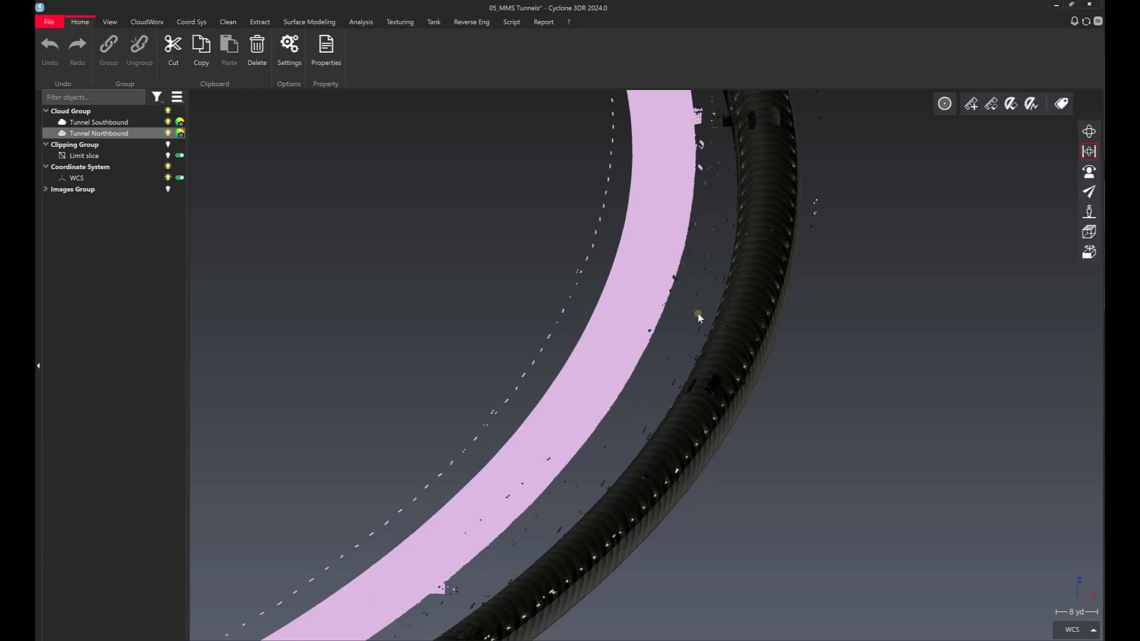
pyautogui.moveTo(764, 326)
pyautogui.mouseDown()
pyautogui.moveTo(802, 268)
pyautogui.moveTo(519, 412)
pyautogui.mouseUp()
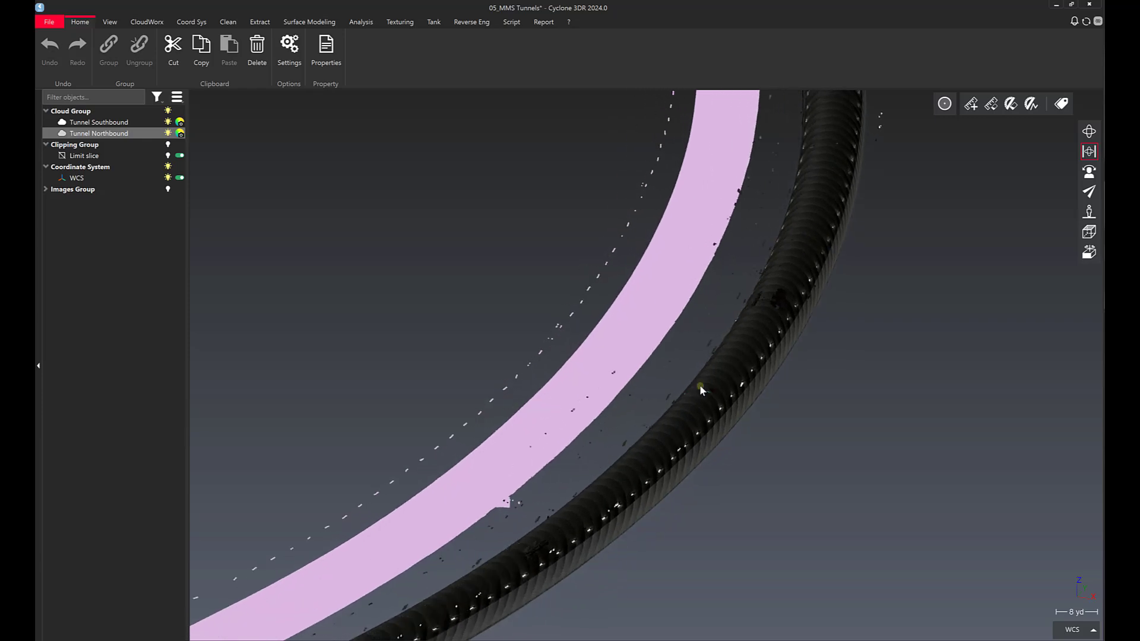
pyautogui.moveTo(750, 383)
pyautogui.mouseDown()
pyautogui.moveTo(773, 374)
pyautogui.moveTo(731, 372)
pyautogui.moveTo(768, 326)
pyautogui.moveTo(692, 454)
pyautogui.moveTo(393, 315)
pyautogui.mouseUp()
pyautogui.scroll(-2, 773, 375)
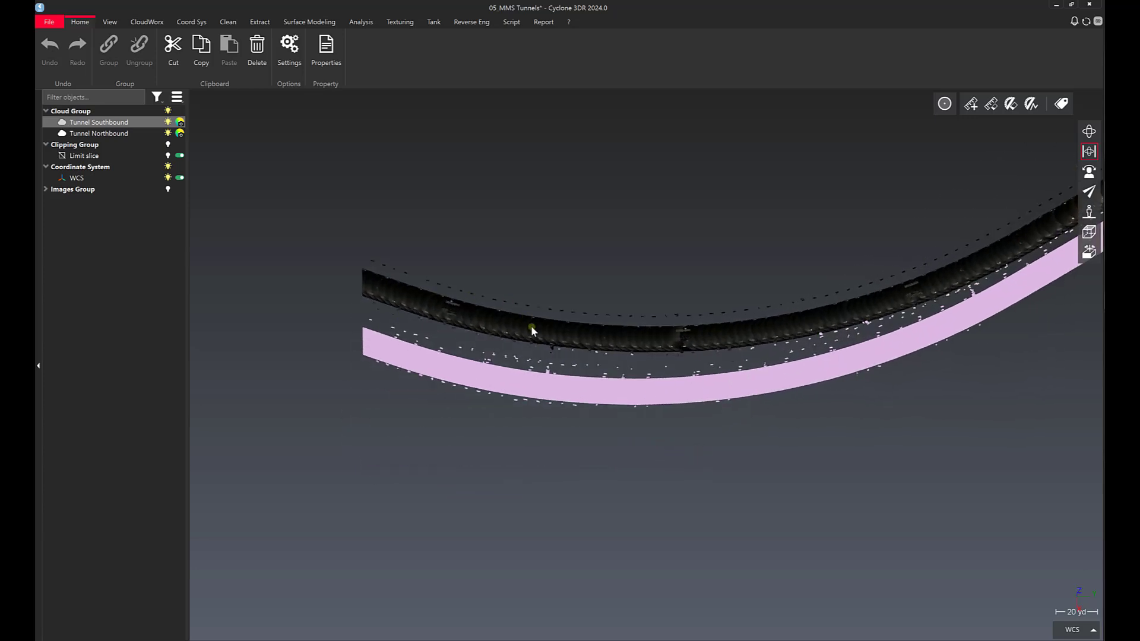
pyautogui.moveTo(531, 325); pyautogui.dragTo(522, 336)
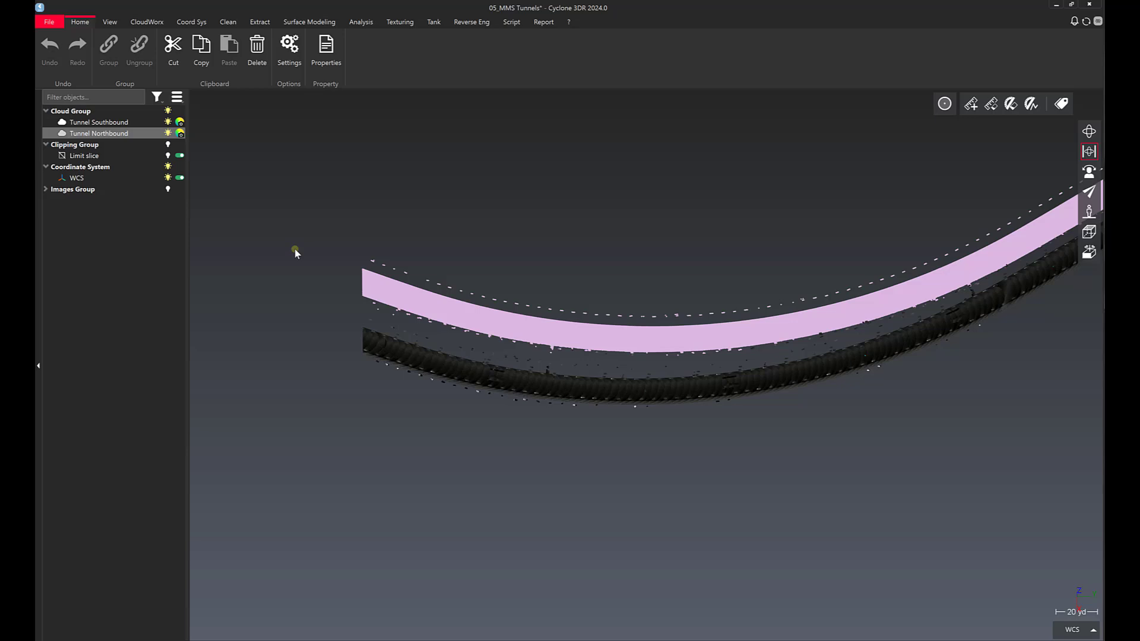
pyautogui.click(164, 135)
pyautogui.click(168, 122)
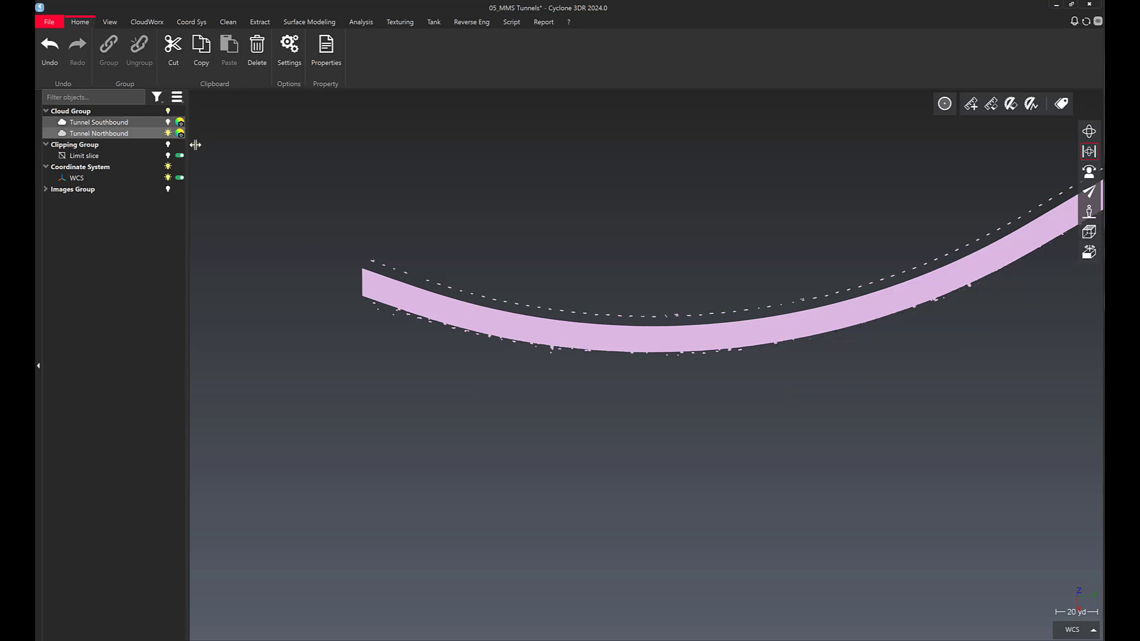
pyautogui.click(487, 378)
pyautogui.scroll(2, 444, 307)
# Step: Orbit around the Northbound tunnel from several angles and select Tunnel Northbound
pyautogui.moveTo(444, 307); pyautogui.dragTo(562, 249)
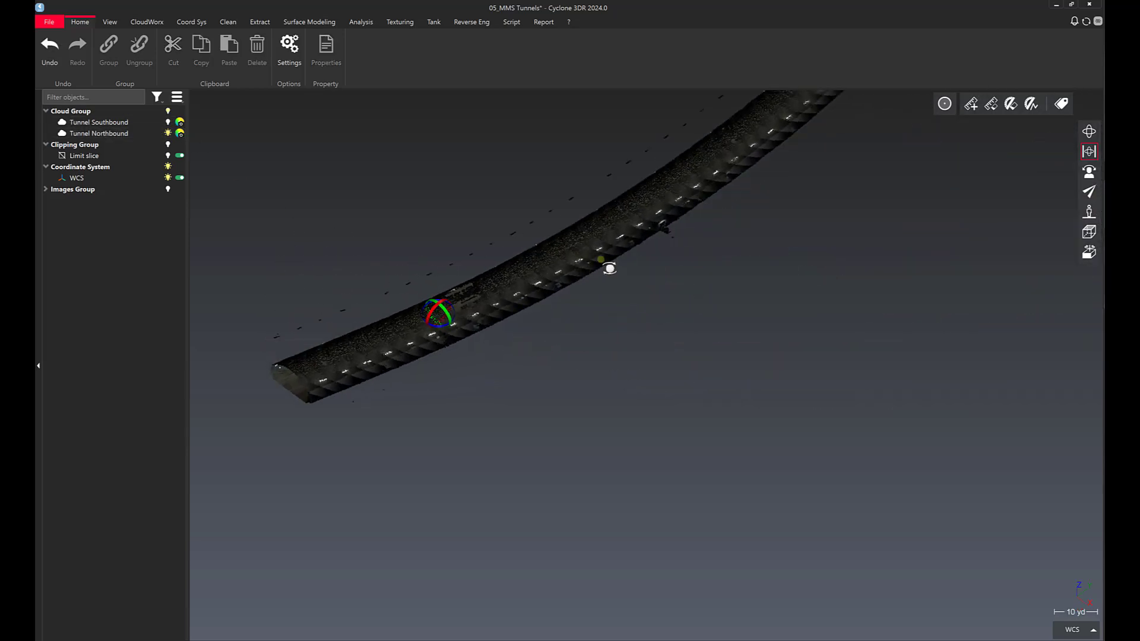
pyautogui.scroll(2, 465, 325)
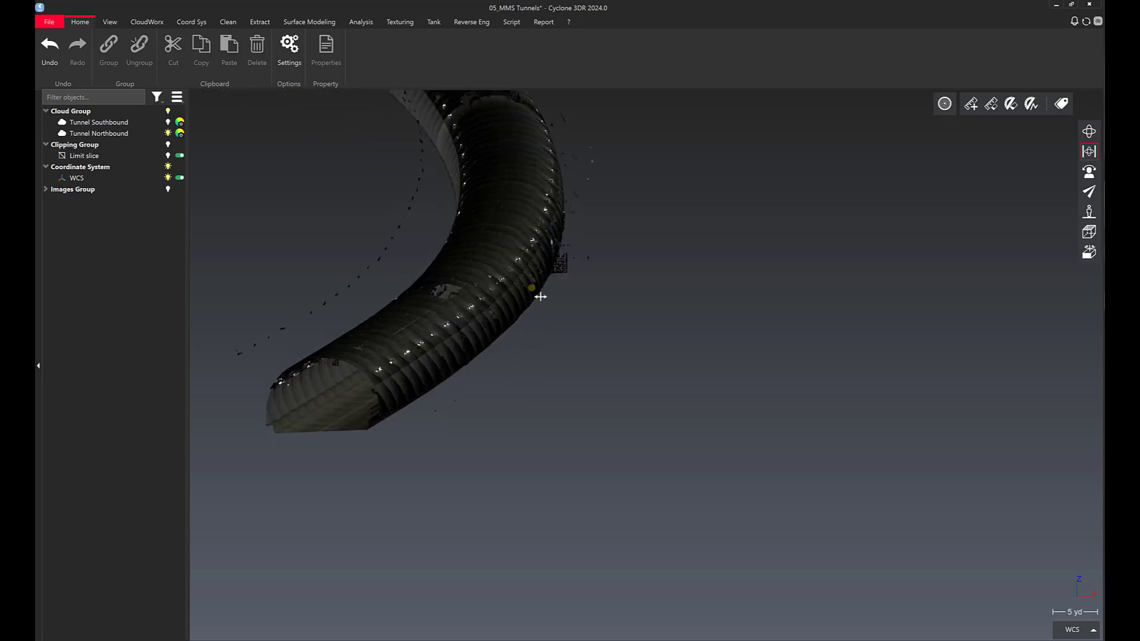
pyautogui.scroll(2, 537, 293)
pyautogui.scroll(3, 531, 346)
pyautogui.moveTo(532, 345); pyautogui.dragTo(392, 288)
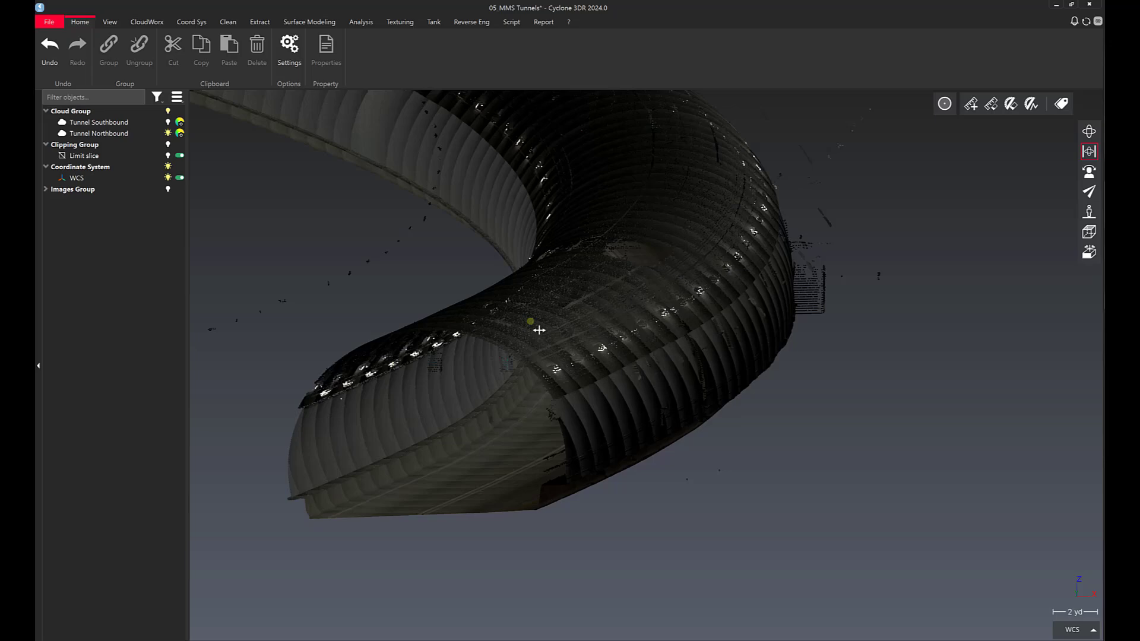
pyautogui.moveTo(539, 329)
pyautogui.mouseDown()
pyautogui.moveTo(528, 360)
pyautogui.moveTo(473, 367)
pyautogui.mouseUp()
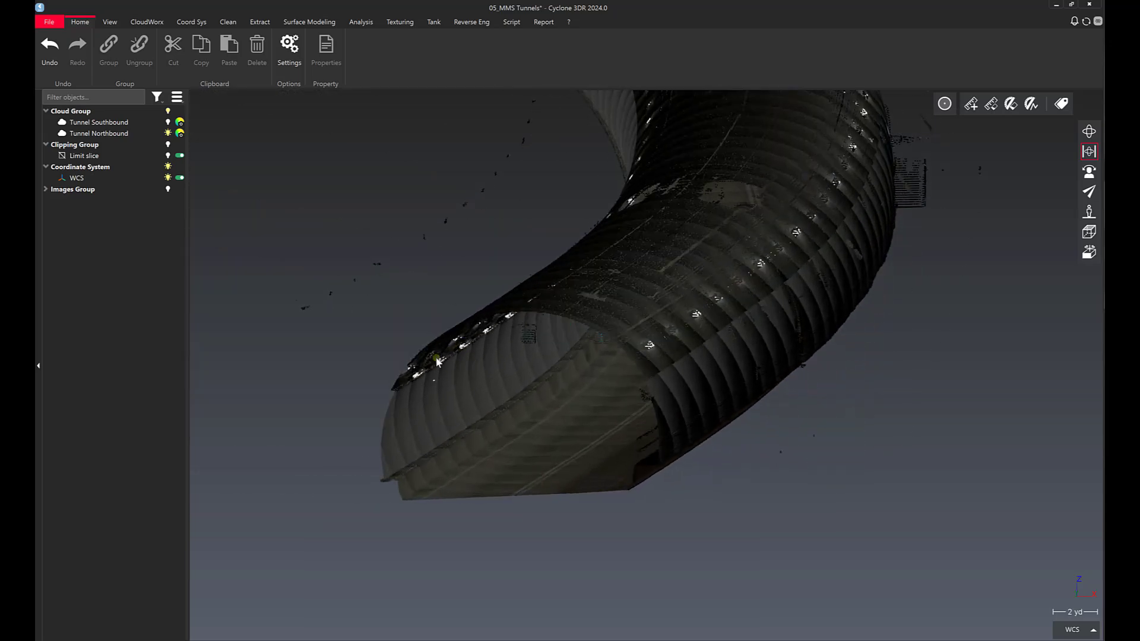
pyautogui.moveTo(524, 401)
pyautogui.mouseDown()
pyautogui.moveTo(624, 314)
pyautogui.moveTo(632, 323)
pyautogui.moveTo(722, 306)
pyautogui.moveTo(701, 331)
pyautogui.mouseUp()
pyautogui.scroll(-3, 701, 332)
pyautogui.scroll(-2, 653, 340)
pyautogui.moveTo(615, 348); pyautogui.dragTo(656, 294)
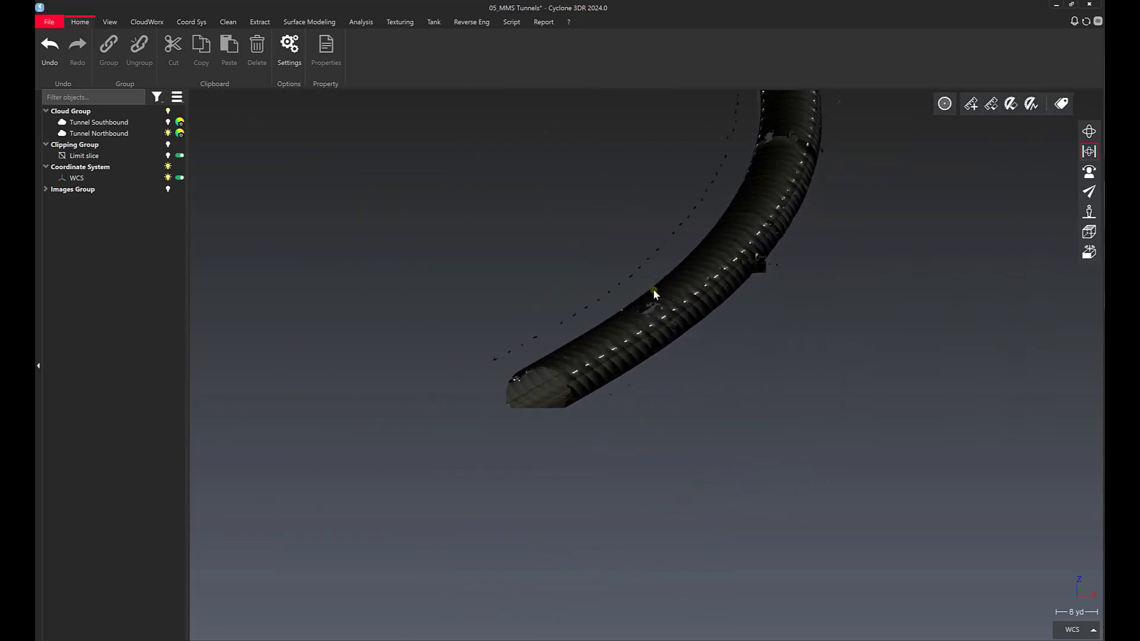
pyautogui.click(670, 294)
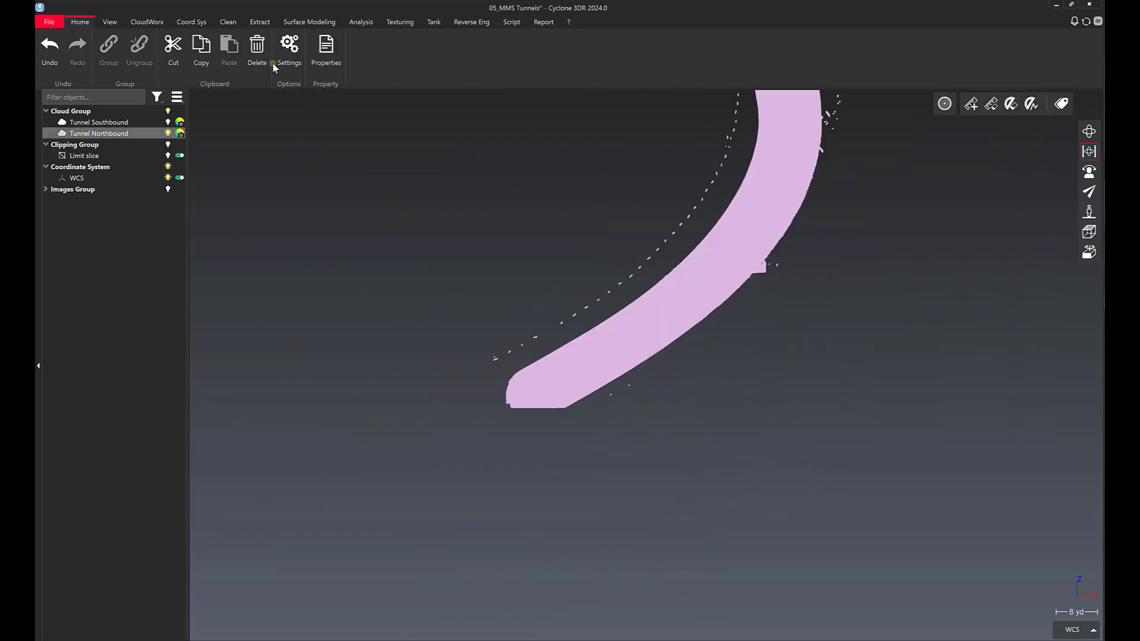
# Step: Preview distance segmentation of the Northbound cloud at 0.35 usft
pyautogui.click(233, 23)
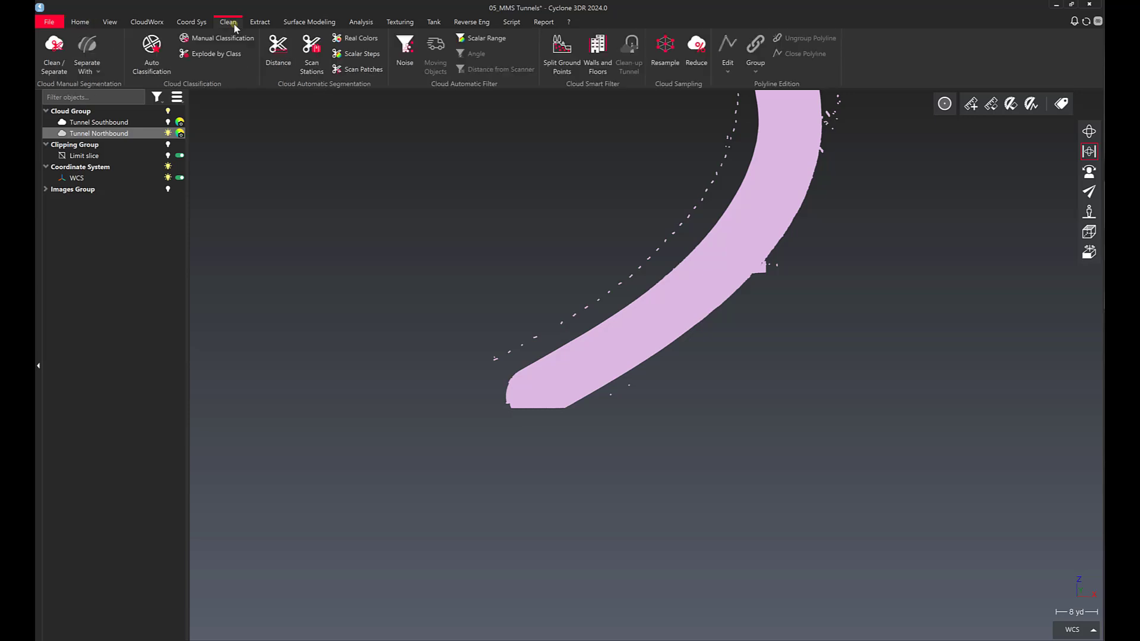
pyautogui.moveTo(669, 300); pyautogui.dragTo(618, 300)
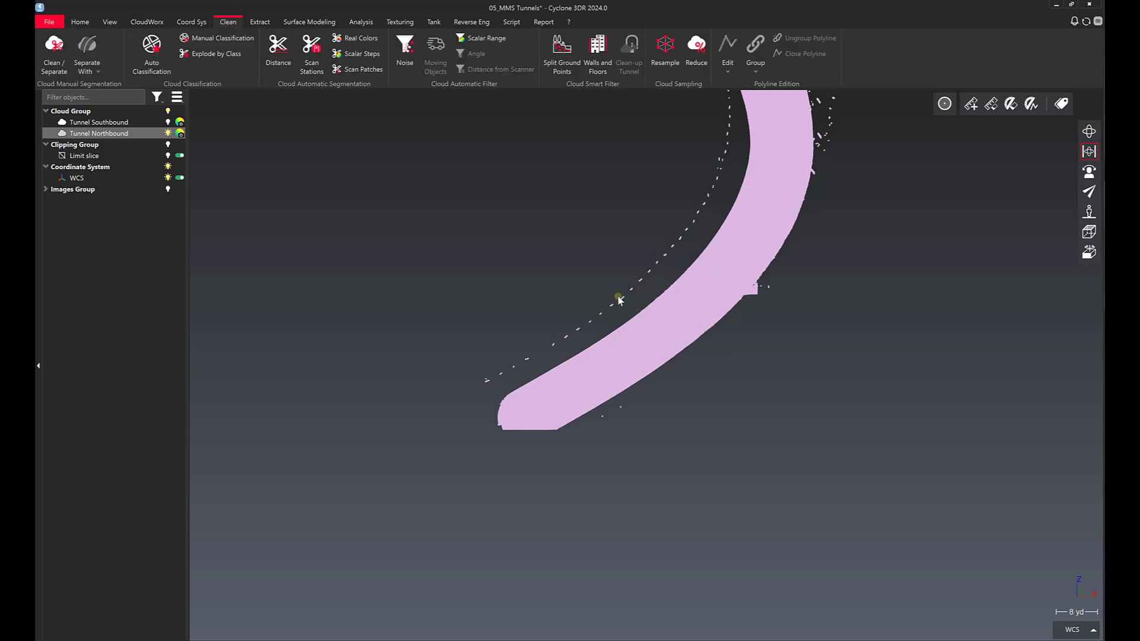
pyautogui.click(285, 70)
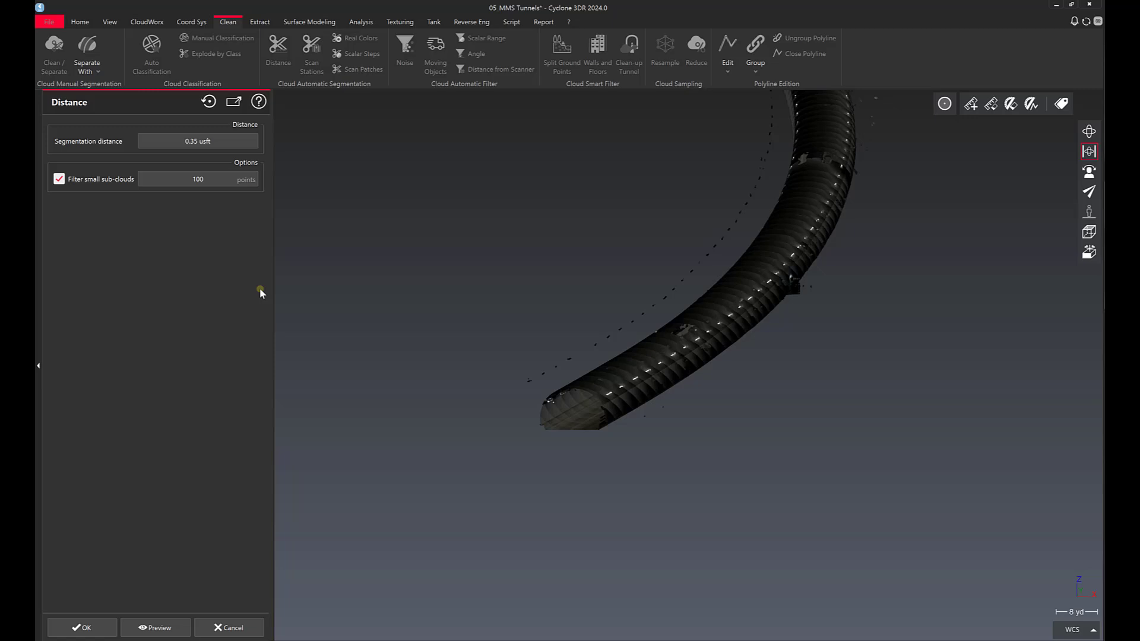
pyautogui.click(172, 626)
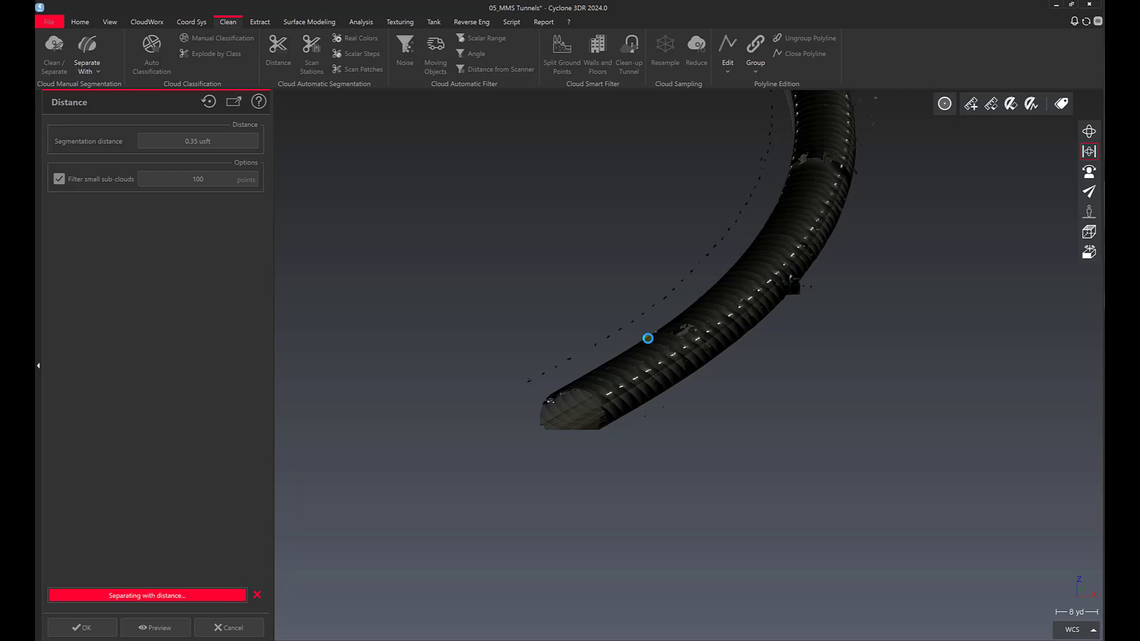
# Step: Enable the small sub-cloud filter at 500 points and preview the separation
pyautogui.moveTo(705, 390); pyautogui.dragTo(622, 501)
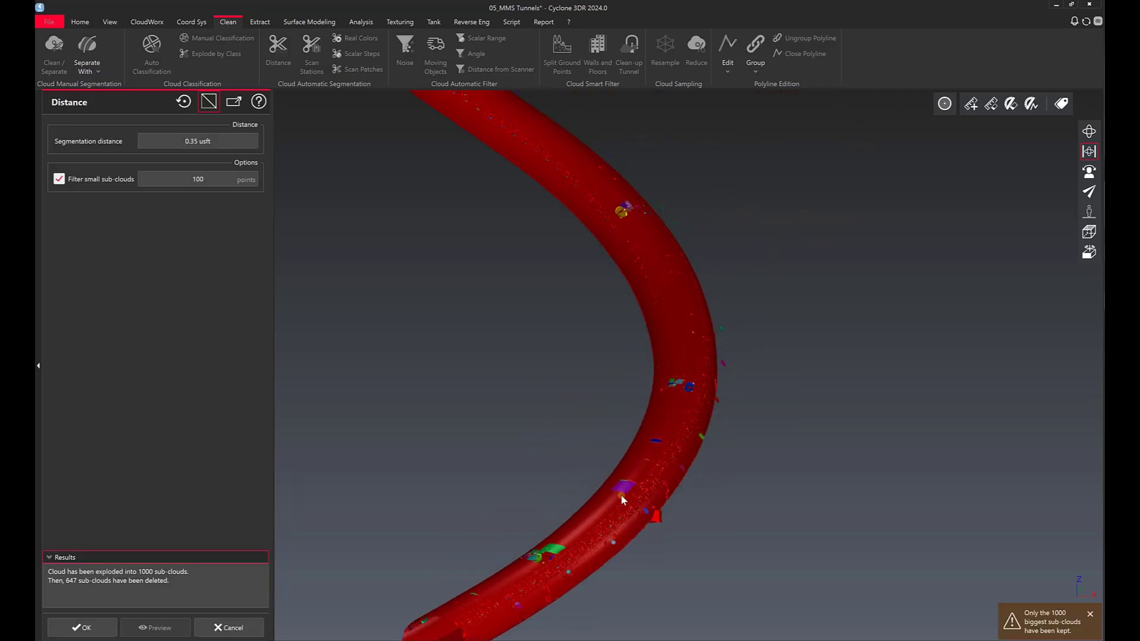
pyautogui.moveTo(655, 316); pyautogui.dragTo(861, 259)
pyautogui.scroll(5, 758, 255)
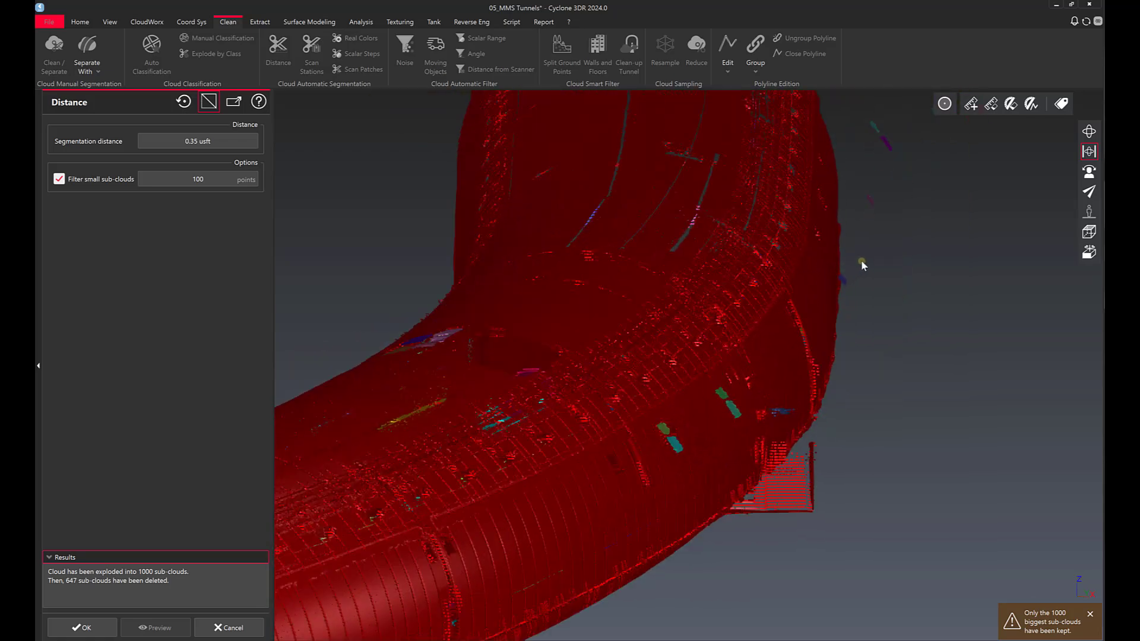
pyautogui.scroll(5, 540, 319)
pyautogui.click(198, 179)
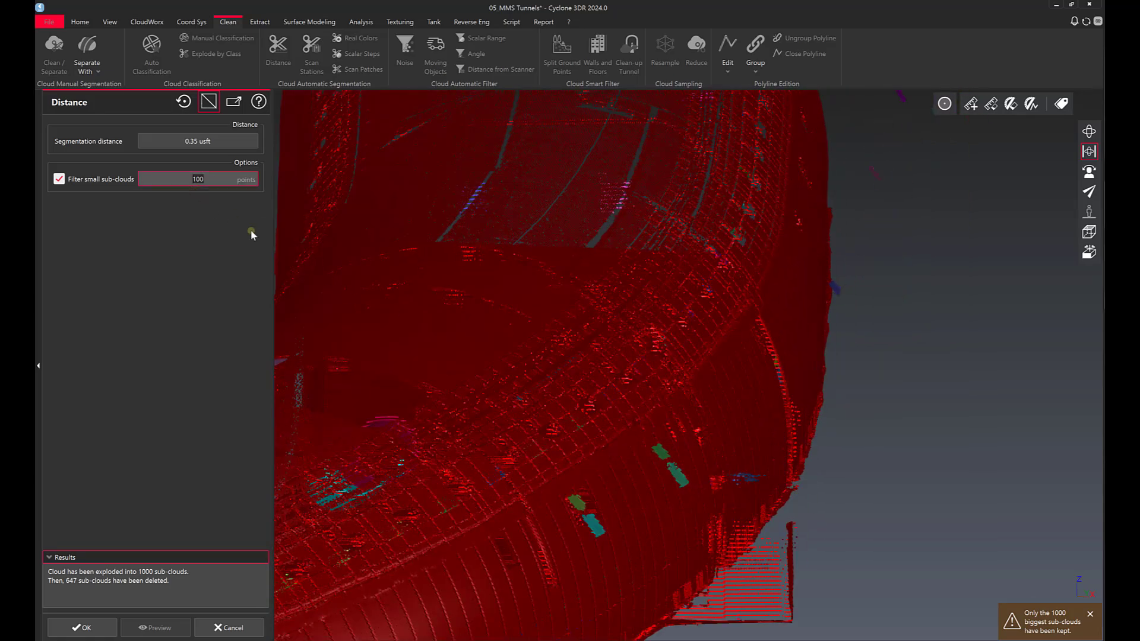
pyautogui.write('500')
pyautogui.click(177, 634)
pyautogui.scroll(-3, 606, 247)
pyautogui.scroll(-3, 586, 262)
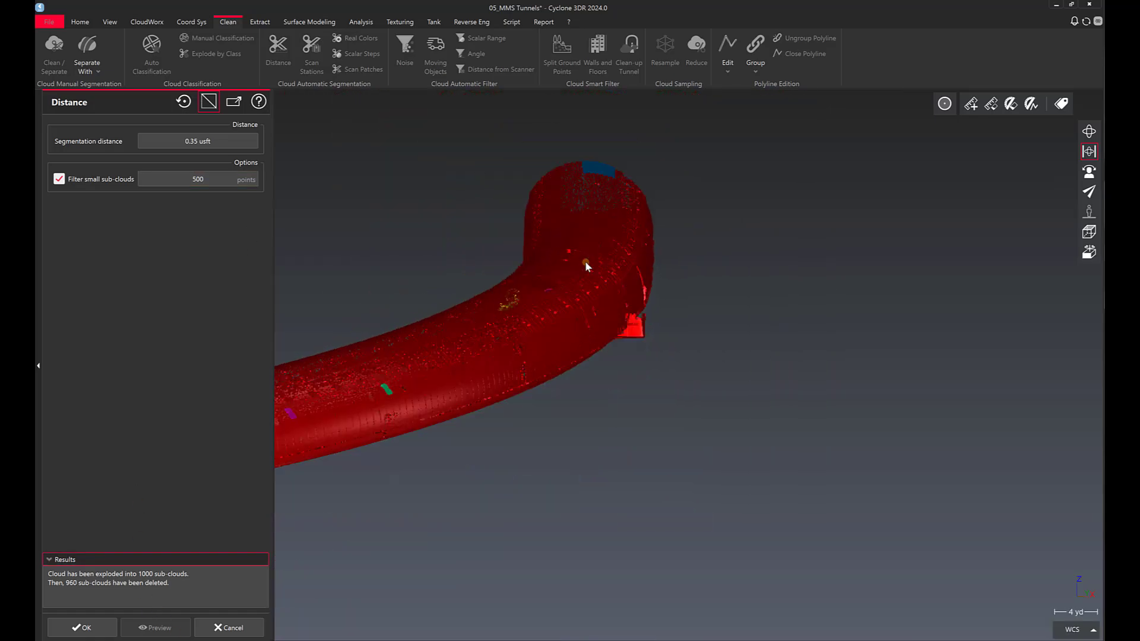
pyautogui.moveTo(585, 260)
pyautogui.mouseDown()
pyautogui.moveTo(708, 282)
pyautogui.moveTo(601, 319)
pyautogui.moveTo(667, 330)
pyautogui.moveTo(616, 333)
pyautogui.moveTo(638, 276)
pyautogui.mouseUp()
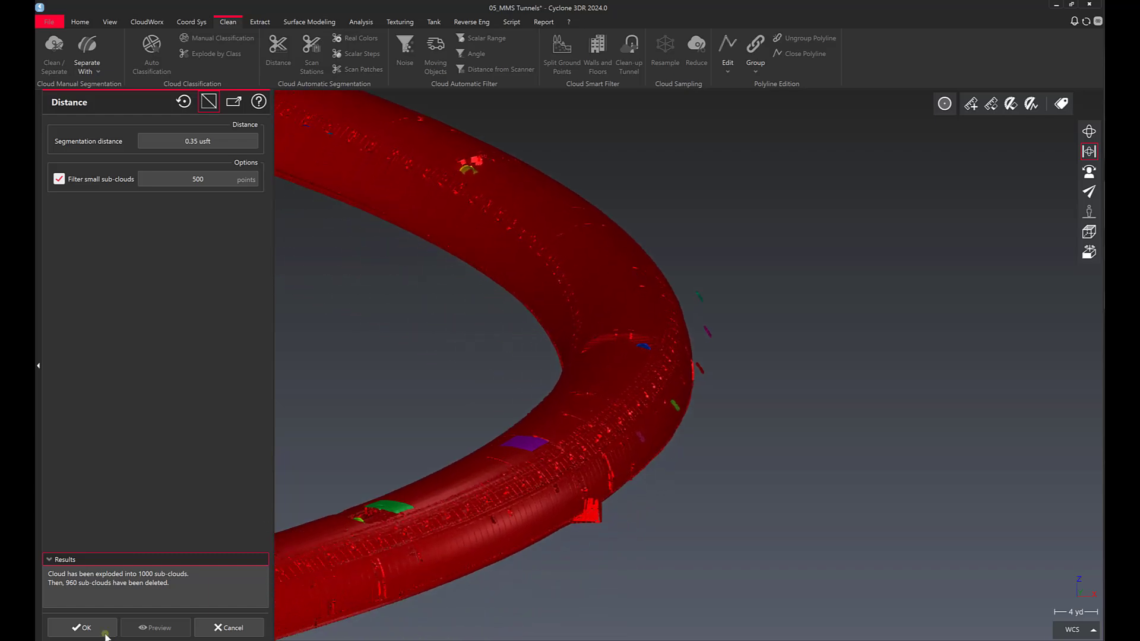
# Step: Delete the noise sub-clouds Tunnel Northbound 5 and 8–40
pyautogui.moveTo(445, 494); pyautogui.dragTo(234, 381)
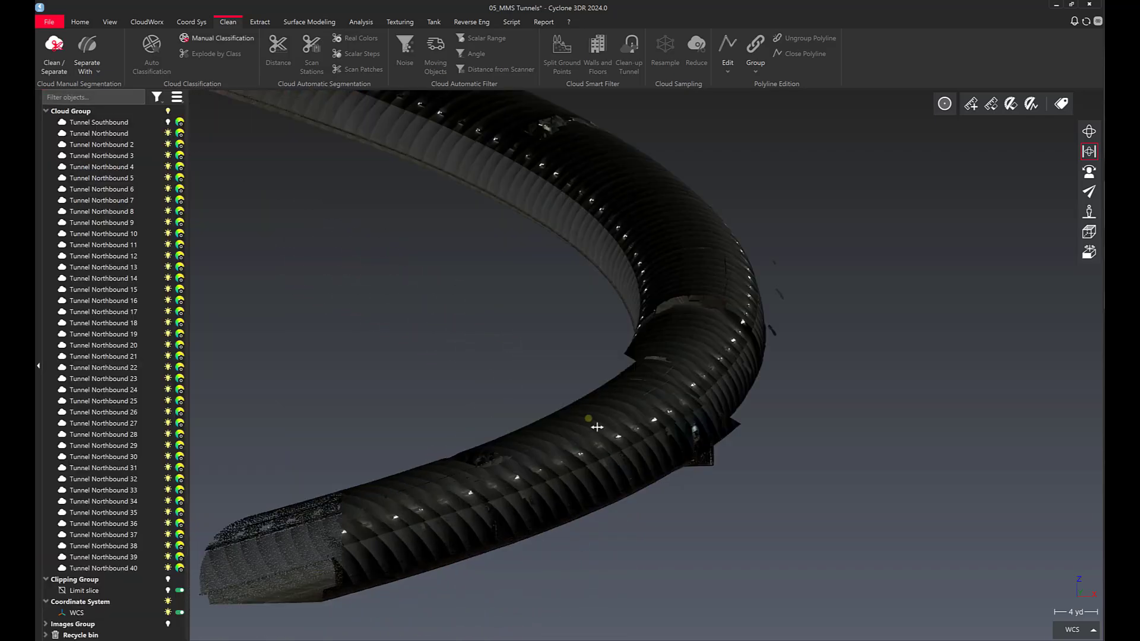
pyautogui.click(105, 133)
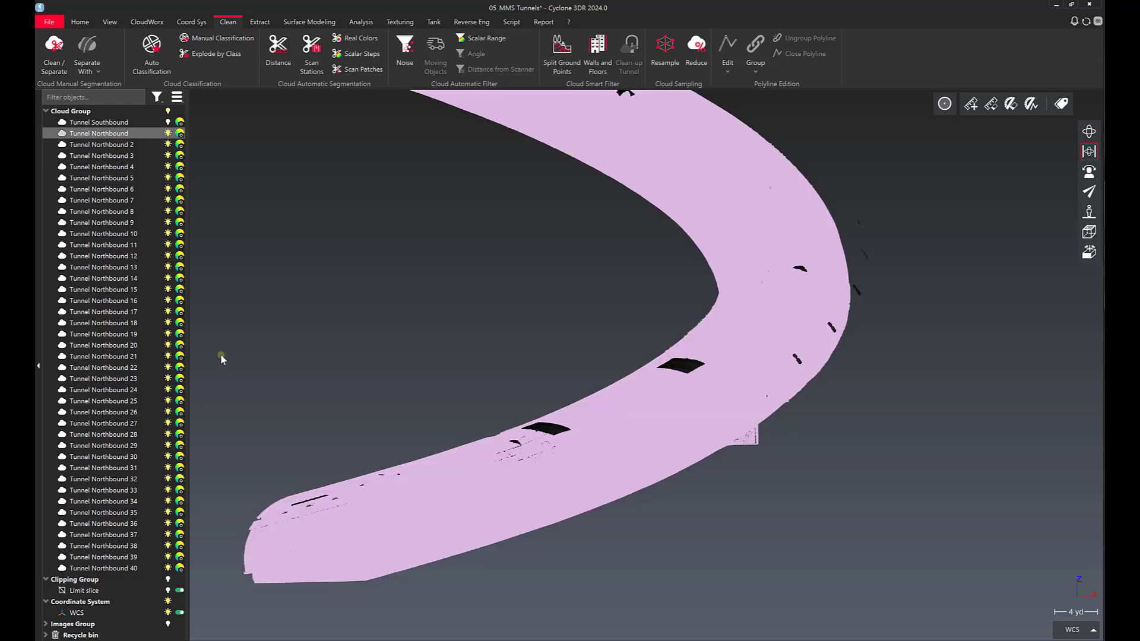
pyautogui.click(127, 144)
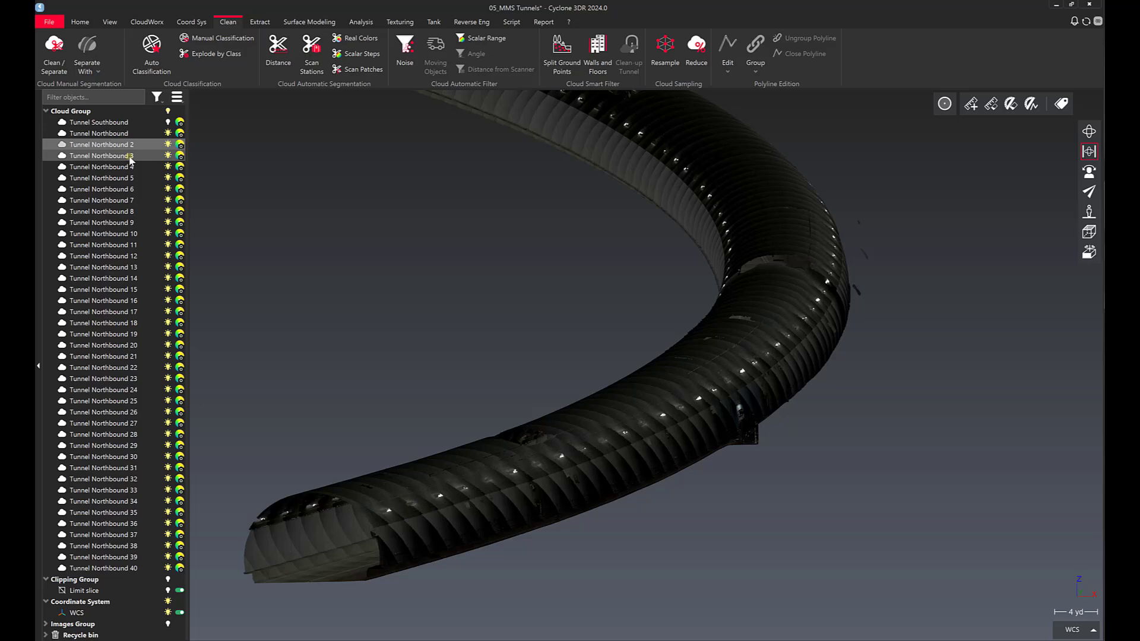
pyautogui.click(138, 566)
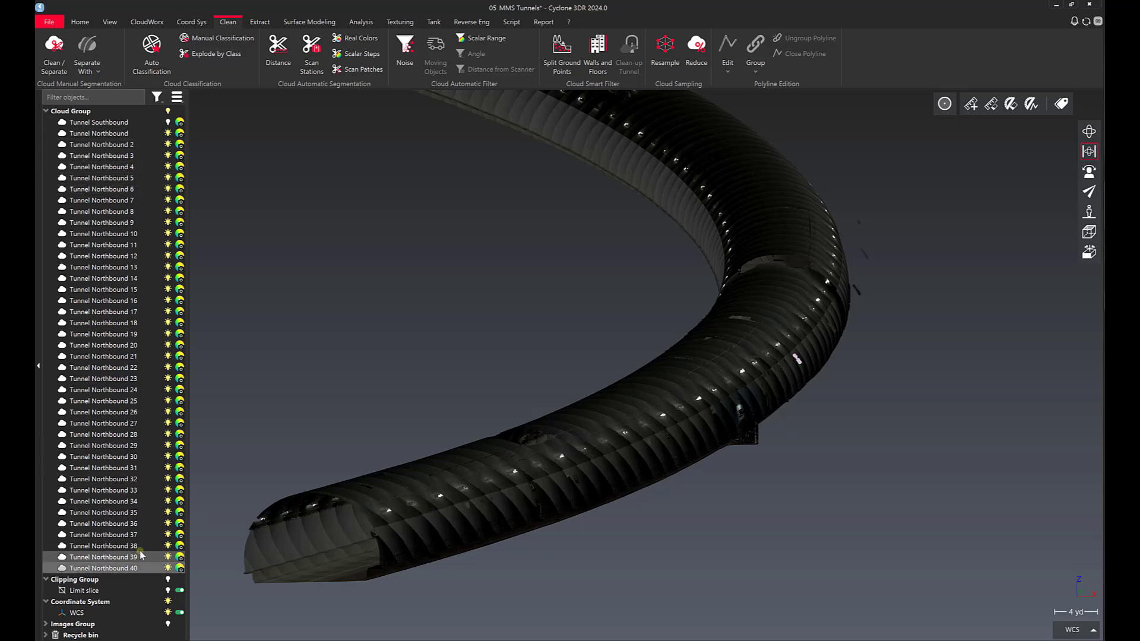
pyautogui.keyDown('shift'); pyautogui.click(118, 256); pyautogui.keyUp('shift')
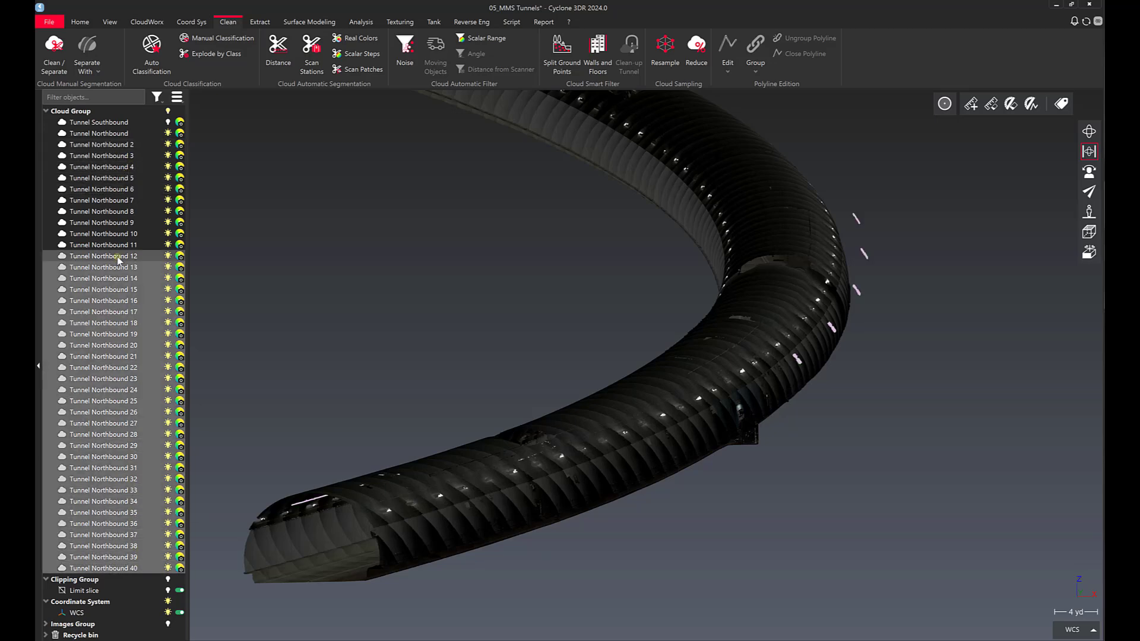
pyautogui.keyDown('shift'); pyautogui.click(127, 213); pyautogui.keyUp('shift')
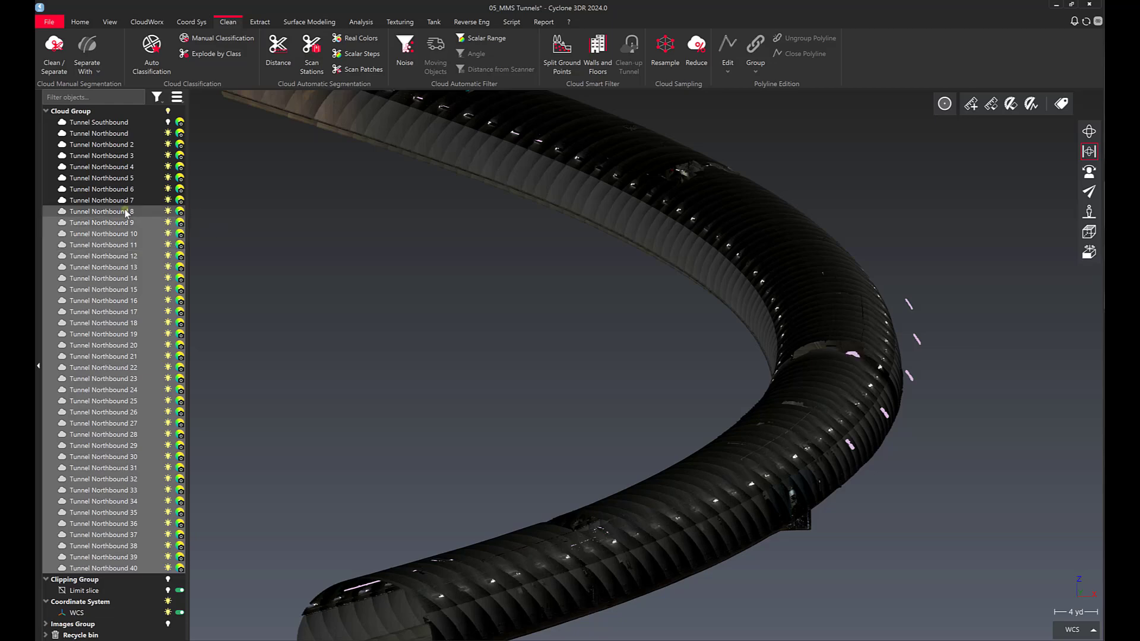
pyautogui.keyDown('shift'); pyautogui.click(119, 180); pyautogui.keyUp('shift')
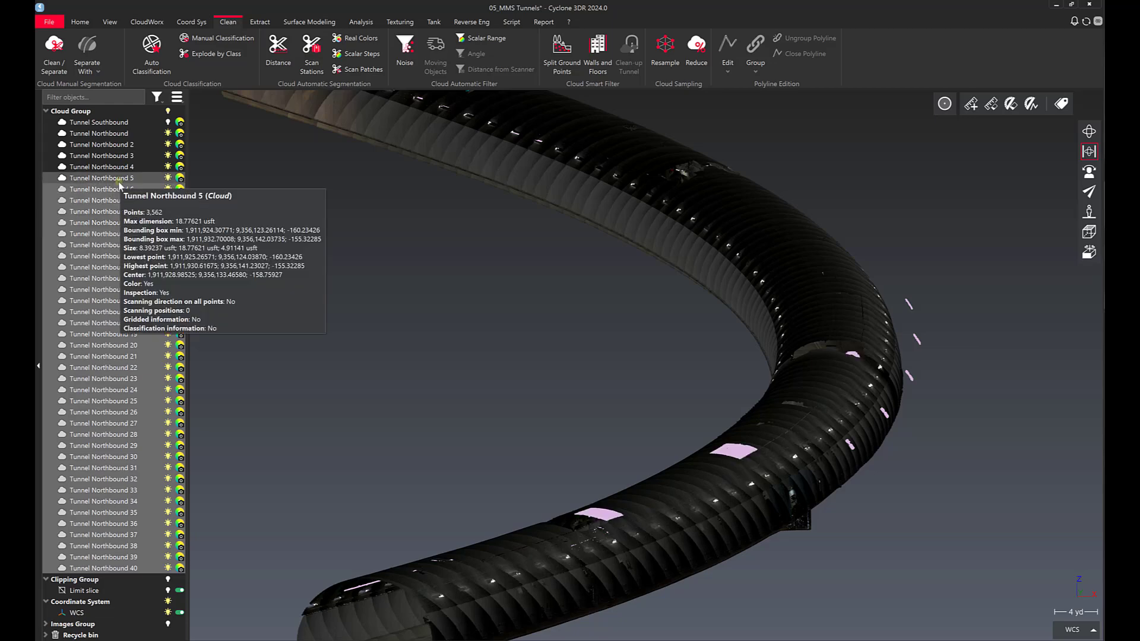
pyautogui.keyDown('ctrl'); pyautogui.click(121, 189); pyautogui.keyUp('ctrl')
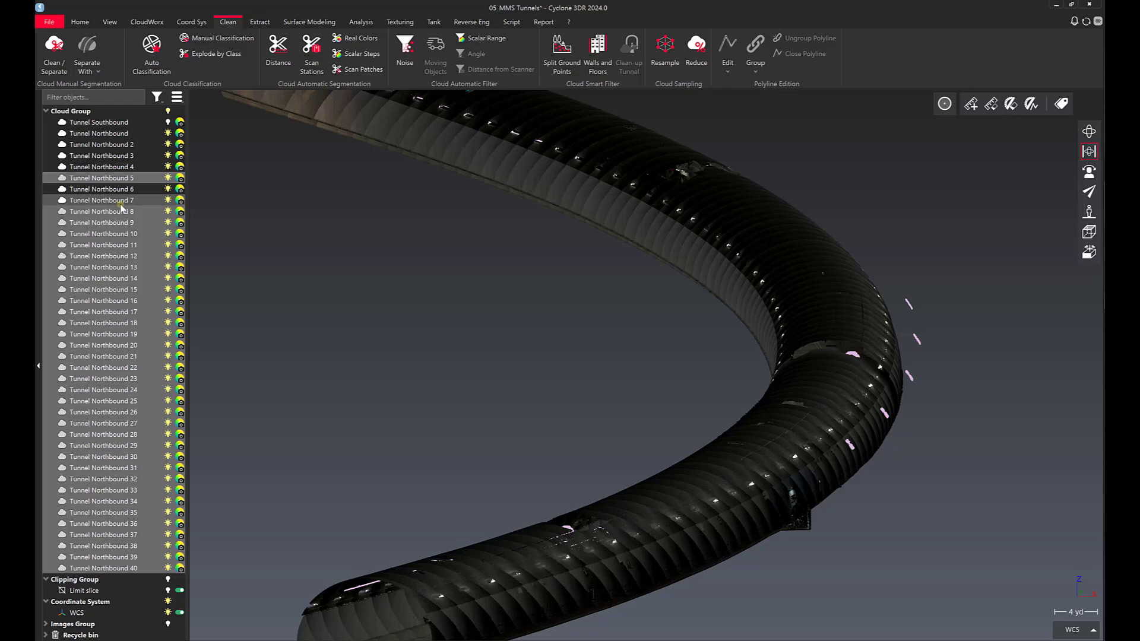
pyautogui.scroll(5, 631, 607)
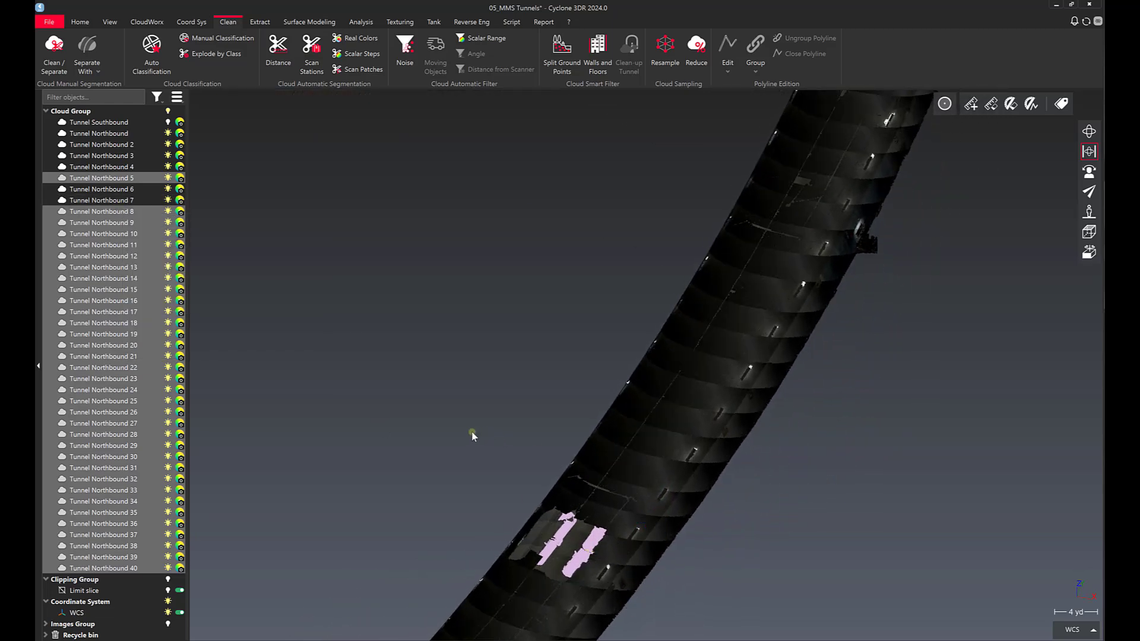
pyautogui.press('Delete')
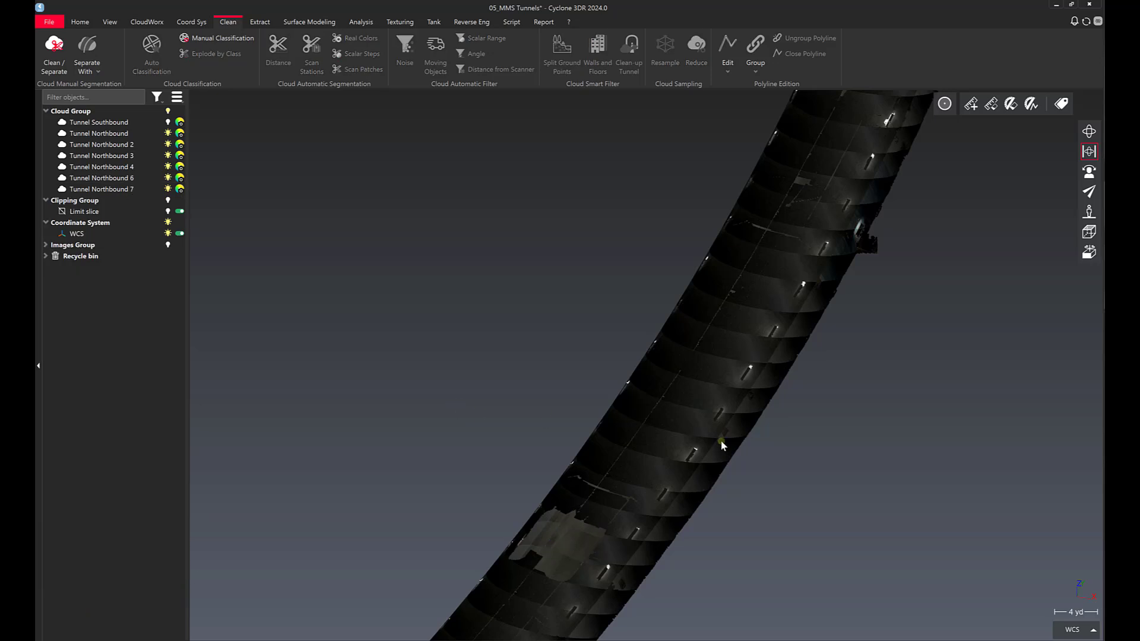
# Step: Merge Tunnel Northbound with pieces 2–7 into a single cloud
pyautogui.click(123, 134)
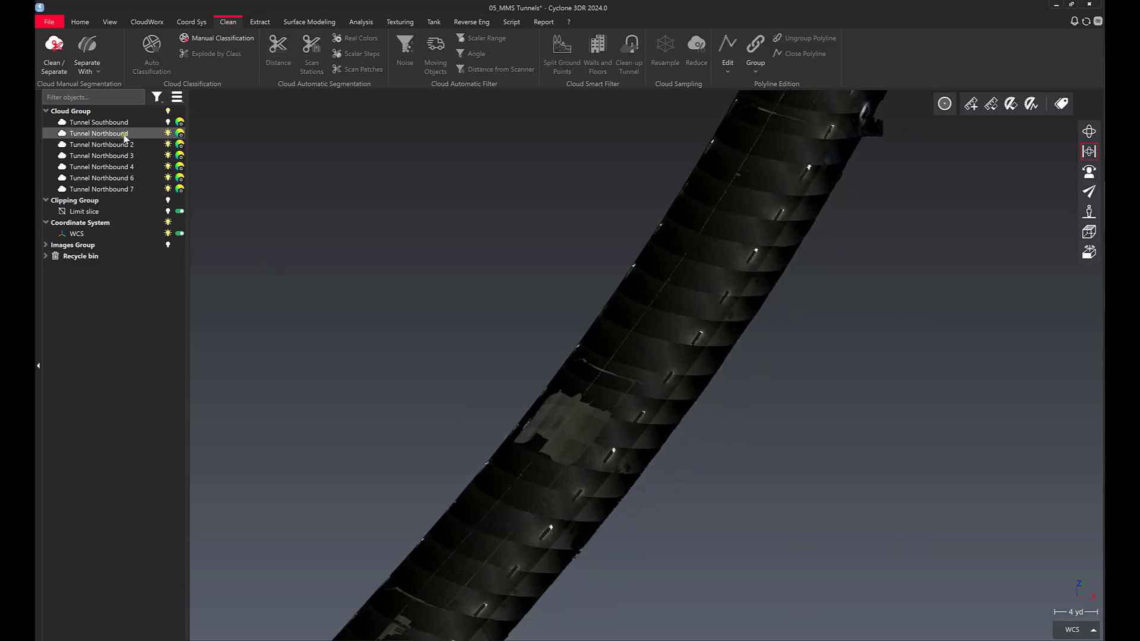
pyautogui.keyDown('shift'); pyautogui.click(112, 190); pyautogui.keyUp('shift')
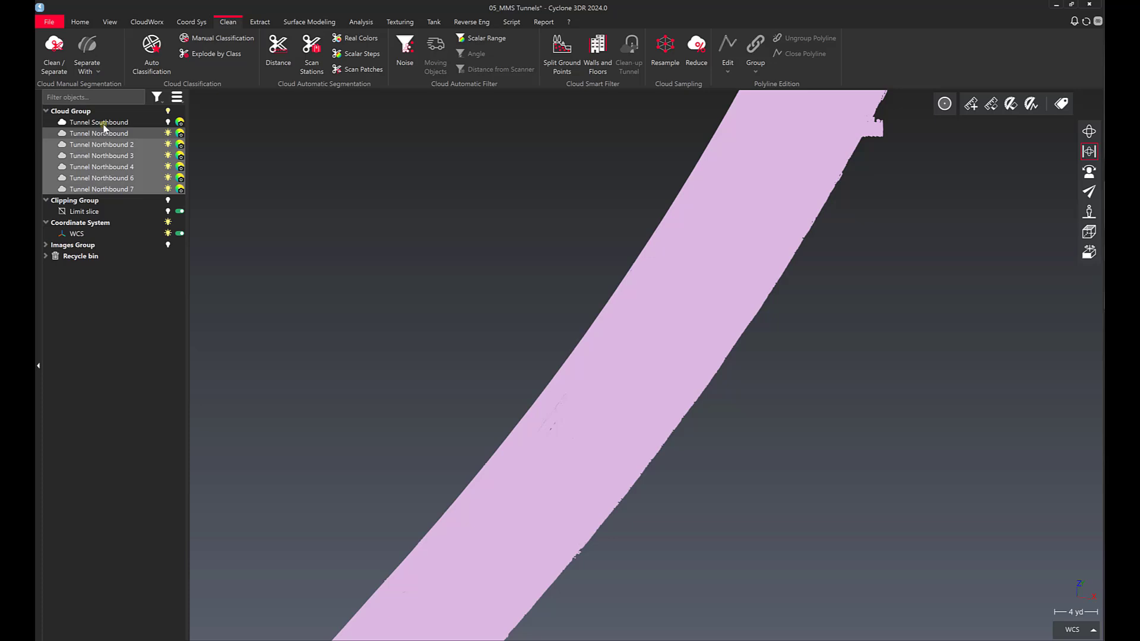
pyautogui.rightClick(103, 136)
pyautogui.click(143, 365)
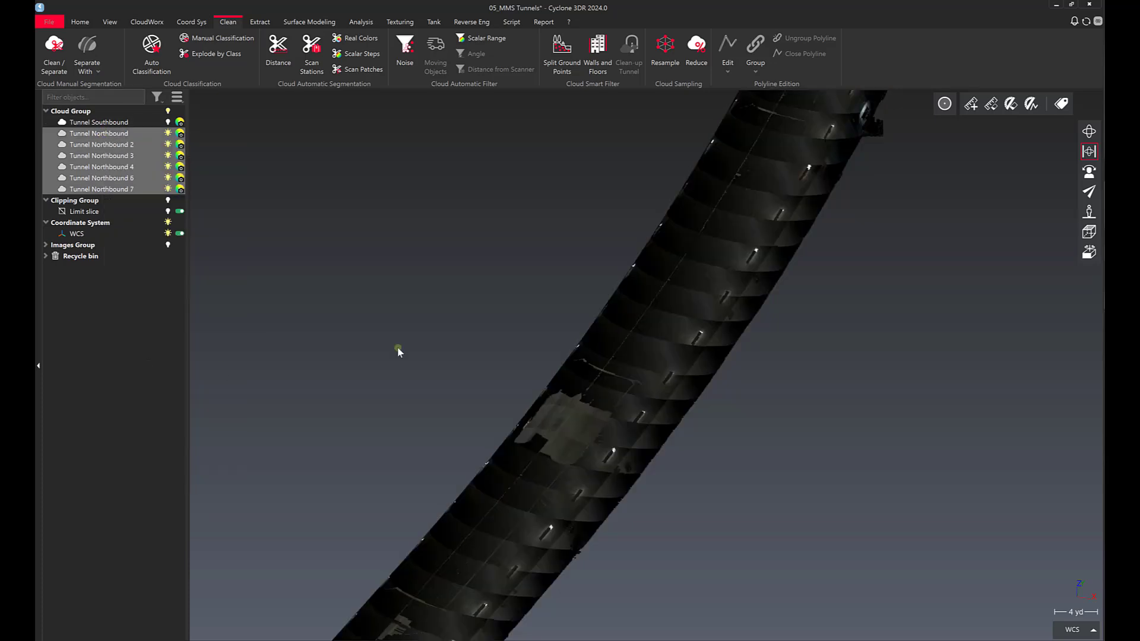
# Step: Orbit the merged tunnel, switch to Surface Modeling, and select Tunnel Northbound in the viewport
pyautogui.moveTo(678, 293)
pyautogui.mouseDown()
pyautogui.moveTo(760, 193)
pyautogui.moveTo(807, 222)
pyautogui.moveTo(816, 294)
pyautogui.mouseUp()
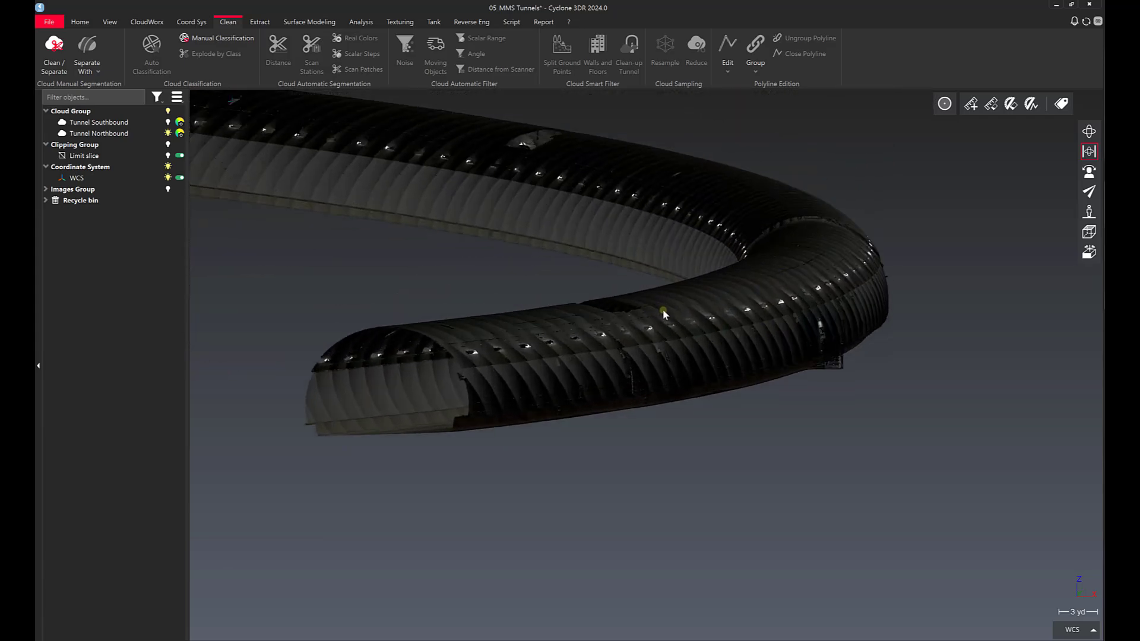
pyautogui.scroll(2, 820, 337)
pyautogui.scroll(1, 821, 337)
pyautogui.scroll(-2, 815, 343)
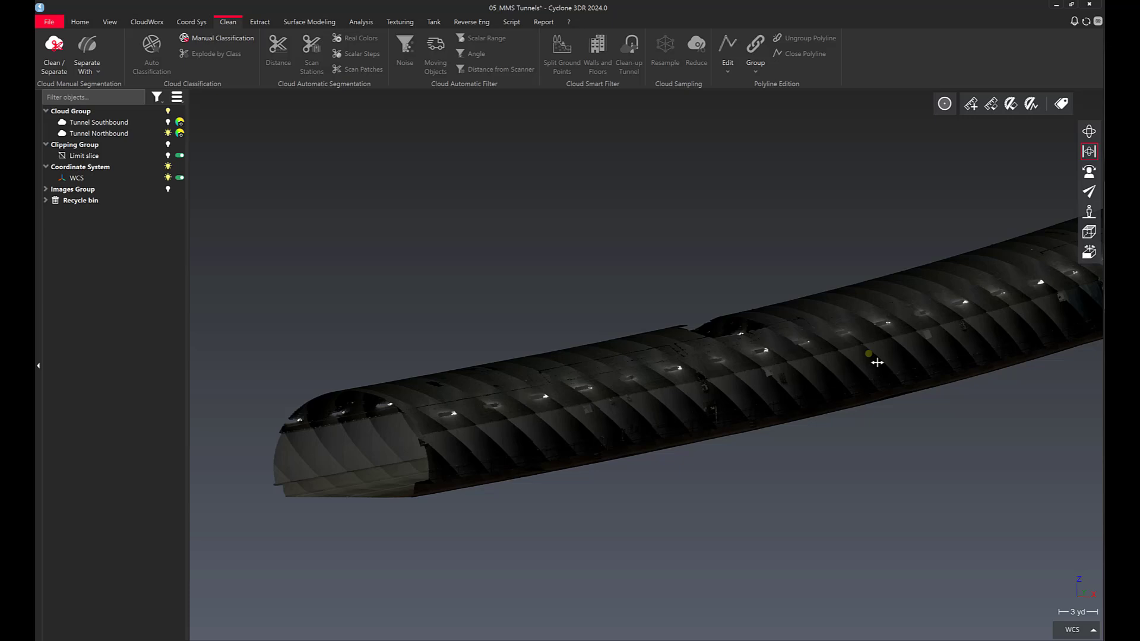
pyautogui.scroll(-3, 810, 348)
pyautogui.scroll(-2, 808, 354)
pyautogui.moveTo(807, 354); pyautogui.dragTo(828, 354)
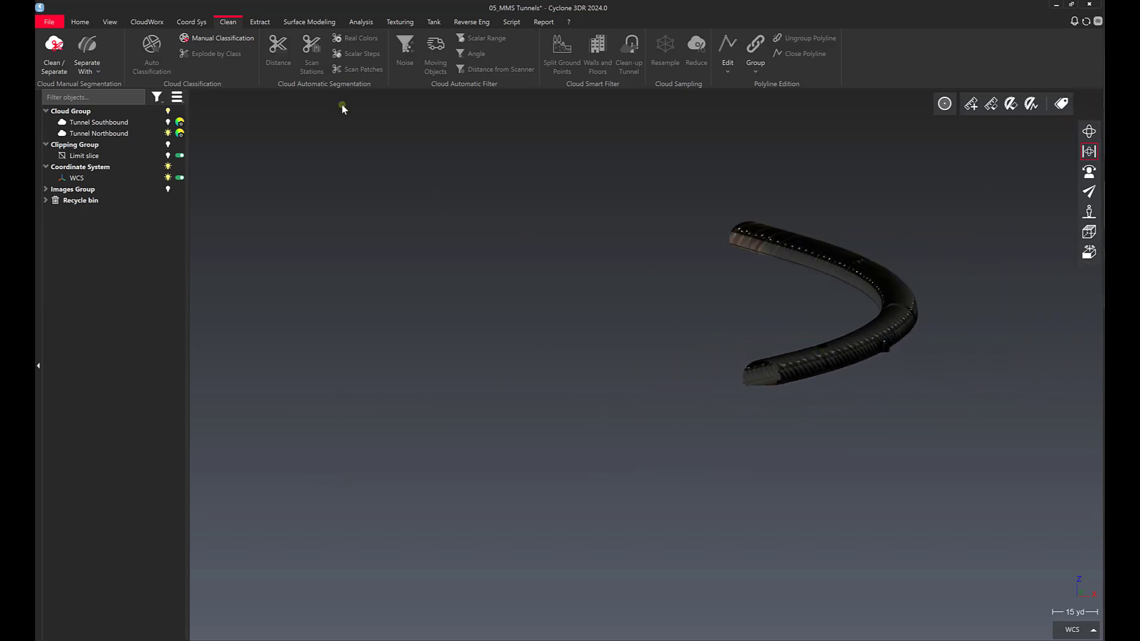
pyautogui.click(309, 21)
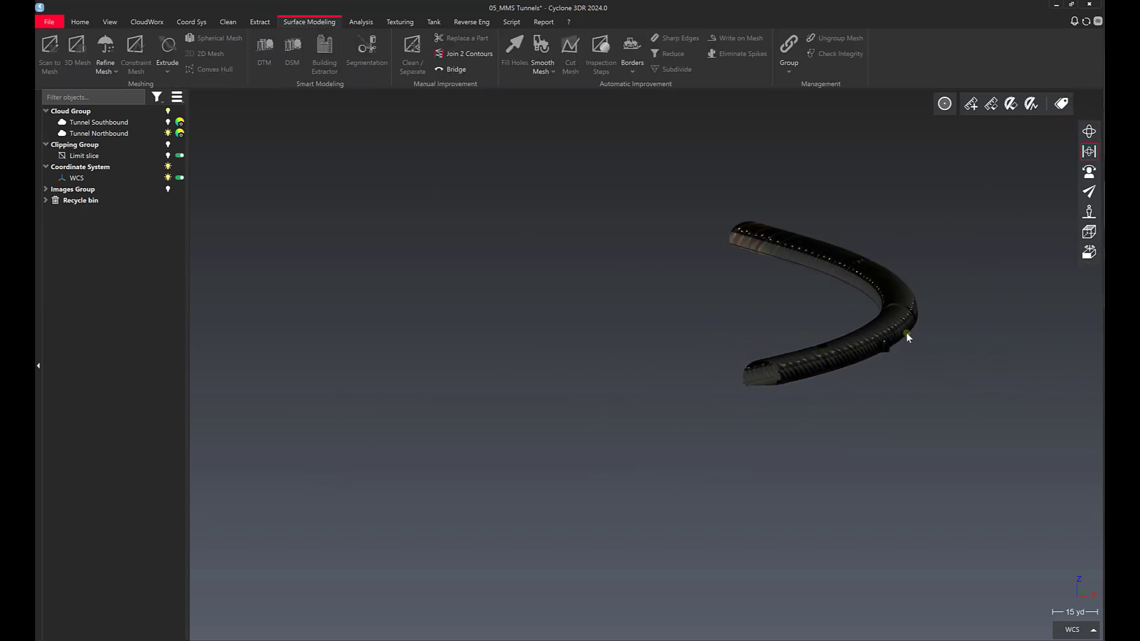
pyautogui.scroll(2, 802, 348)
pyautogui.scroll(2, 708, 361)
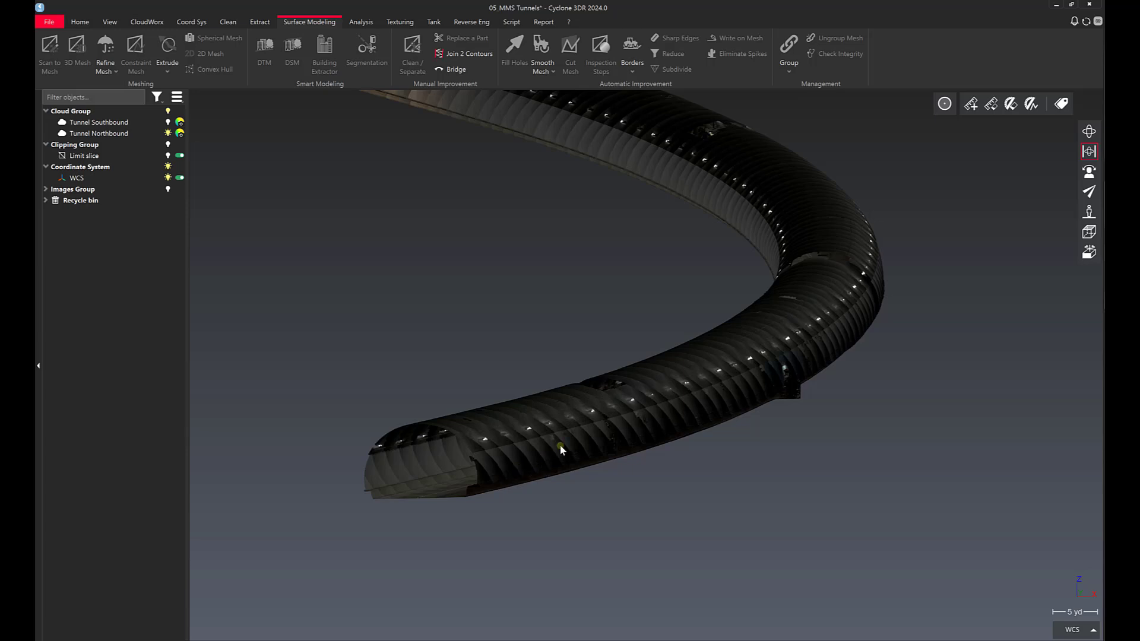
pyautogui.click(518, 418)
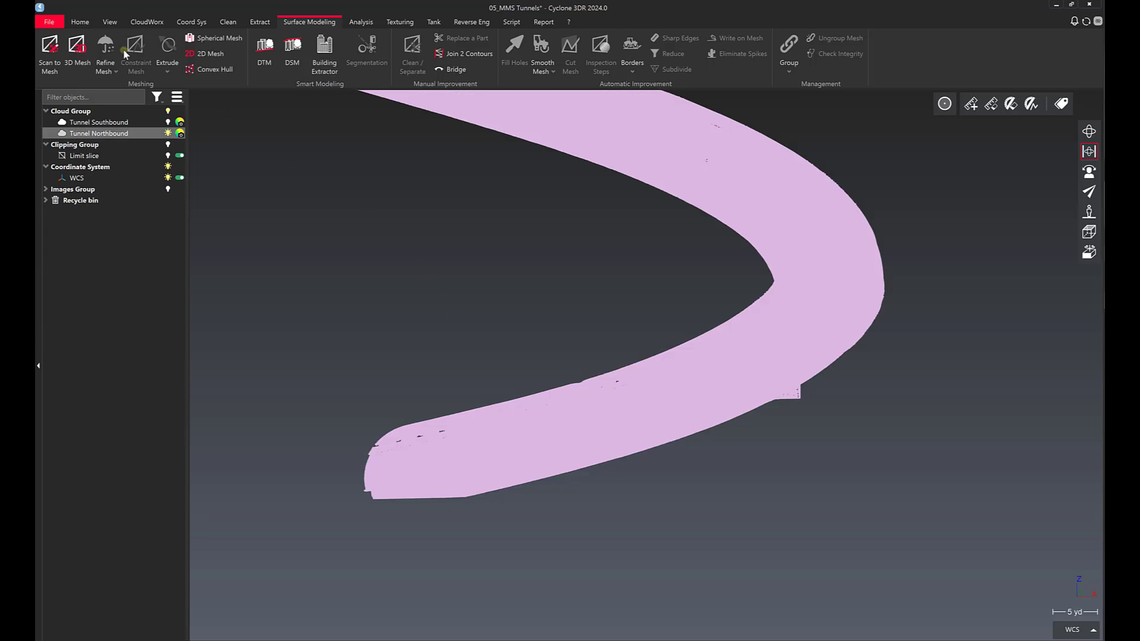
# Step: Start a 3D Mesh using the 'Meshing in two steps' strategy
pyautogui.click(77, 49)
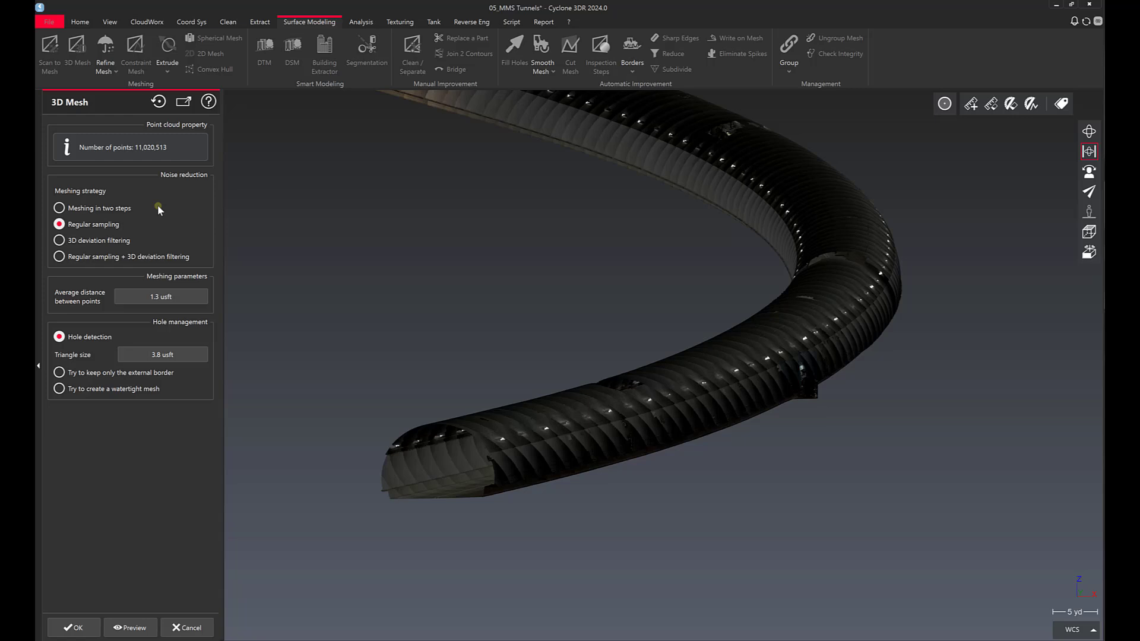
pyautogui.click(60, 209)
pyautogui.scroll(2, 696, 319)
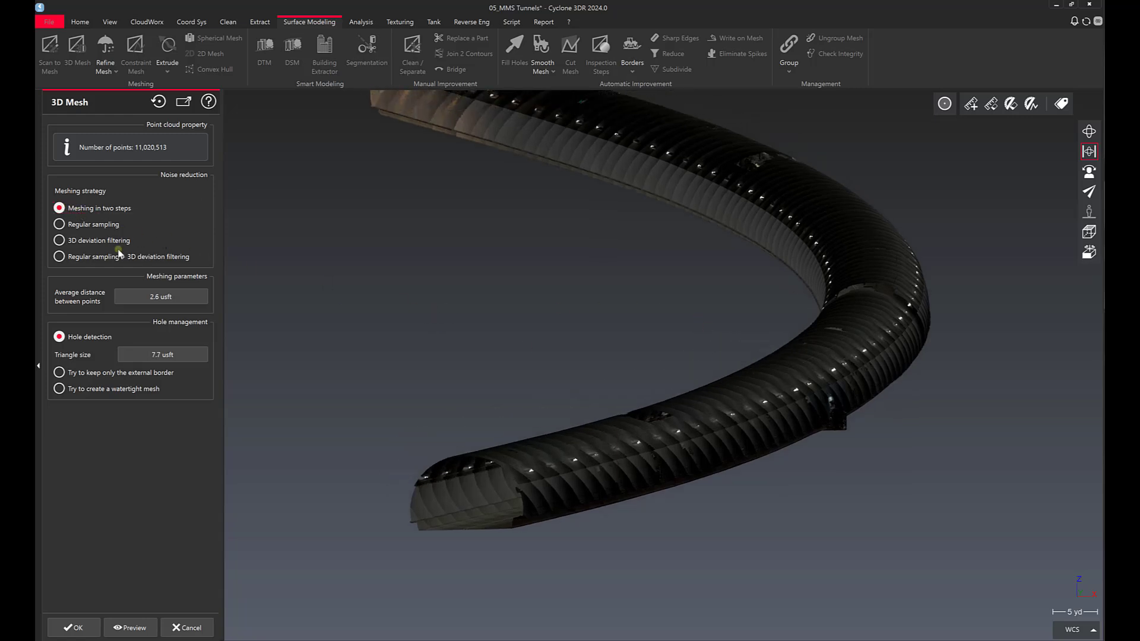
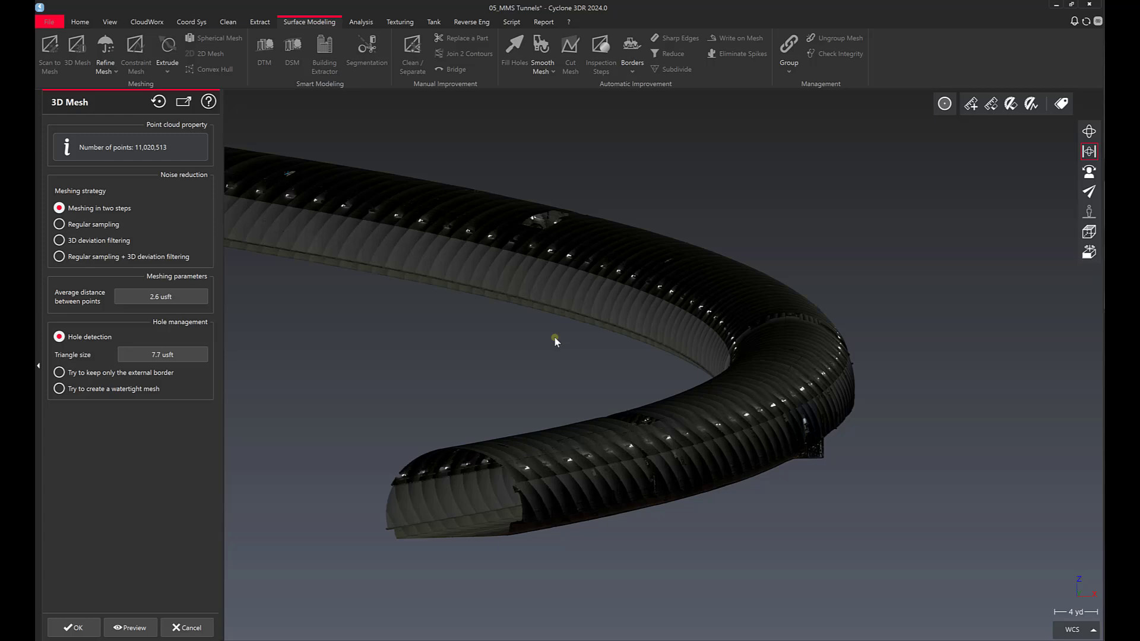
# Step: Orbit the tunnel view and set Hole management to keep only the external border
pyautogui.moveTo(678, 454); pyautogui.dragTo(778, 483)
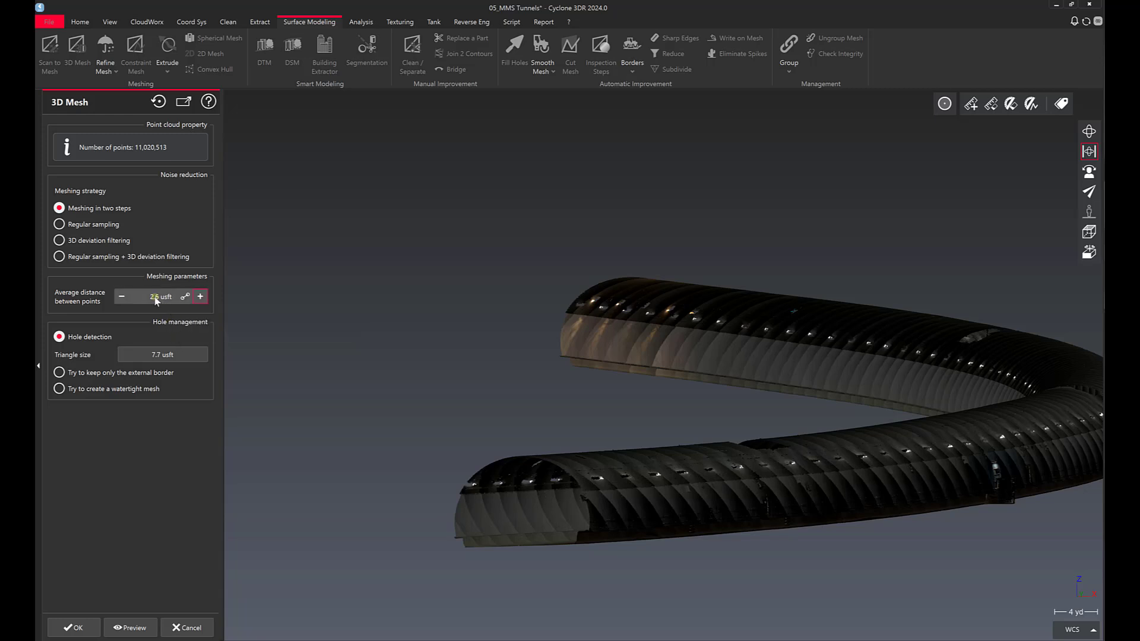
pyautogui.moveTo(162, 296)
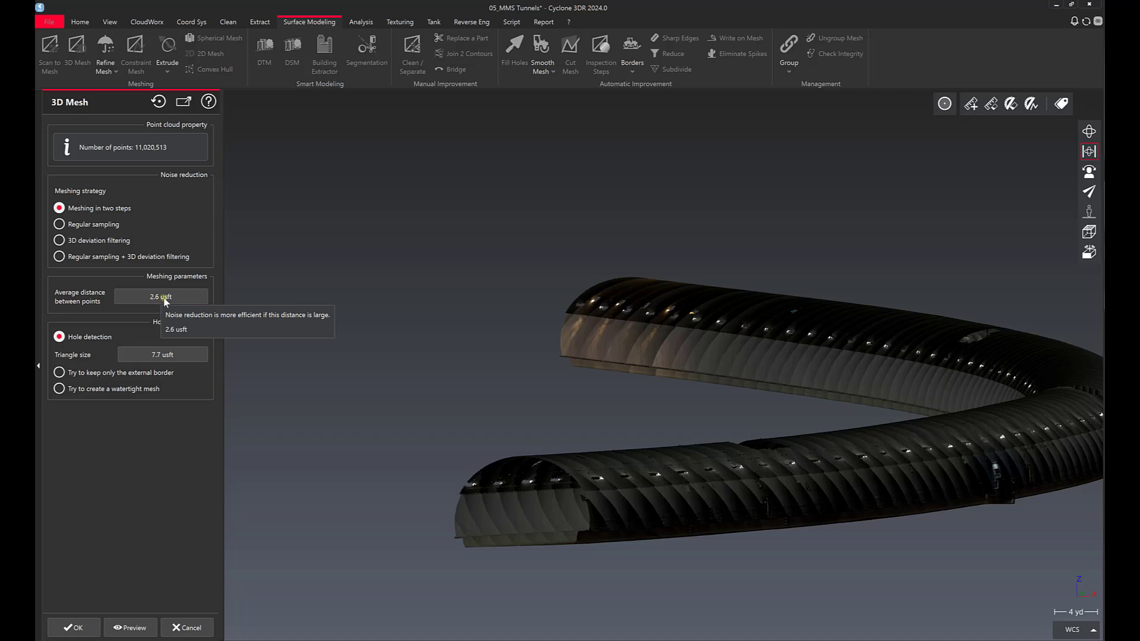
pyautogui.moveTo(558, 473); pyautogui.dragTo(564, 477)
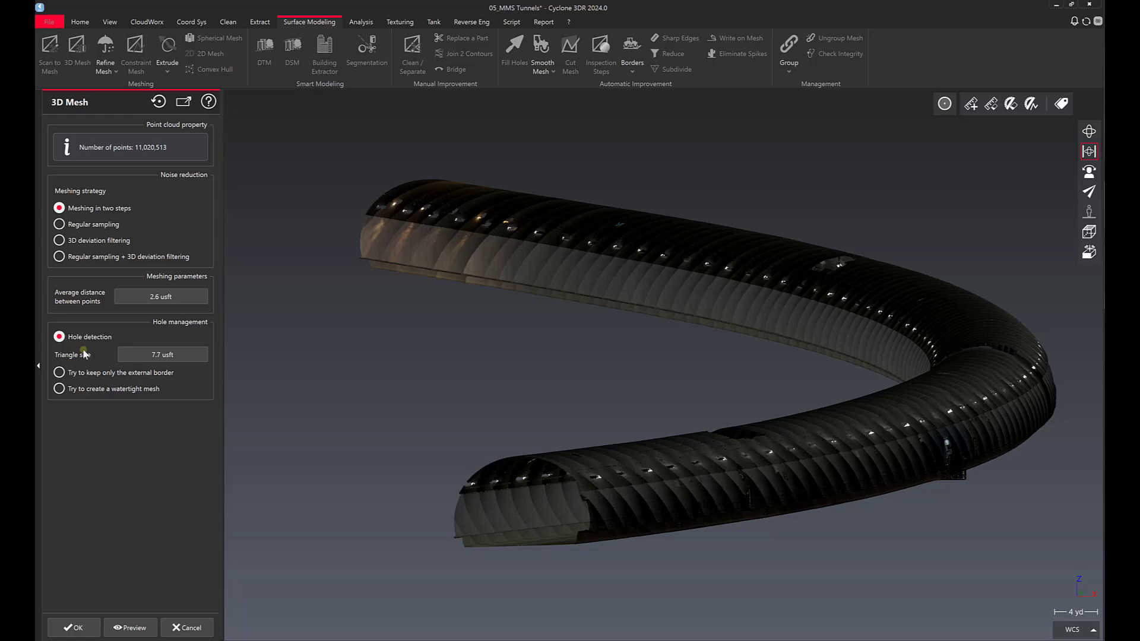
pyautogui.click(60, 373)
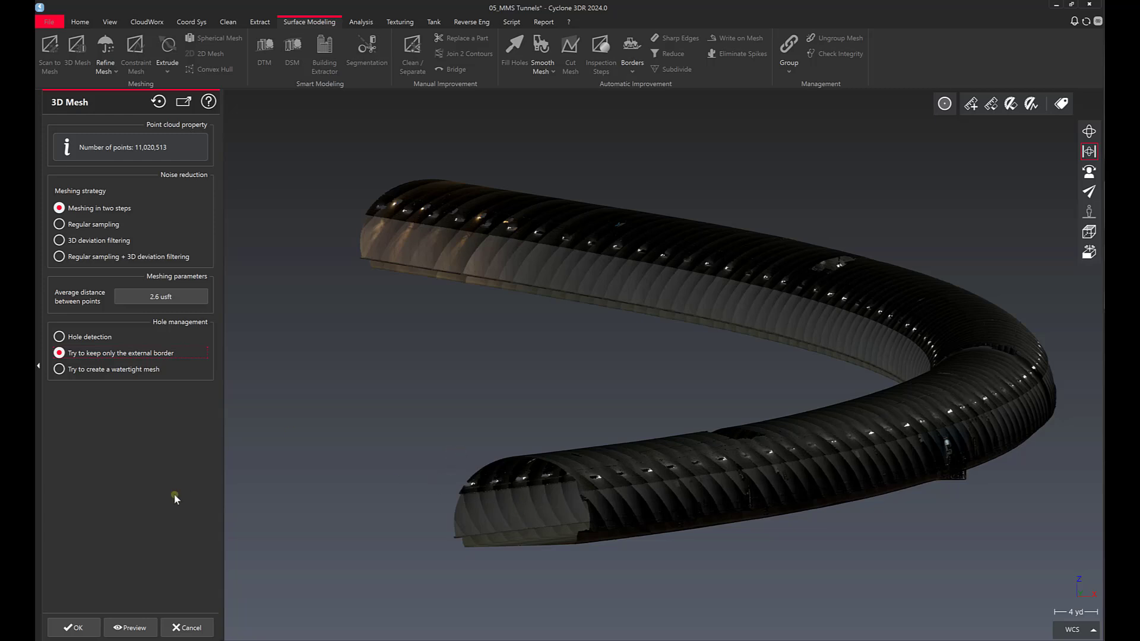
# Step: Generate the coarse 3D mesh preview of the tunnel point cloud
pyautogui.click(130, 628)
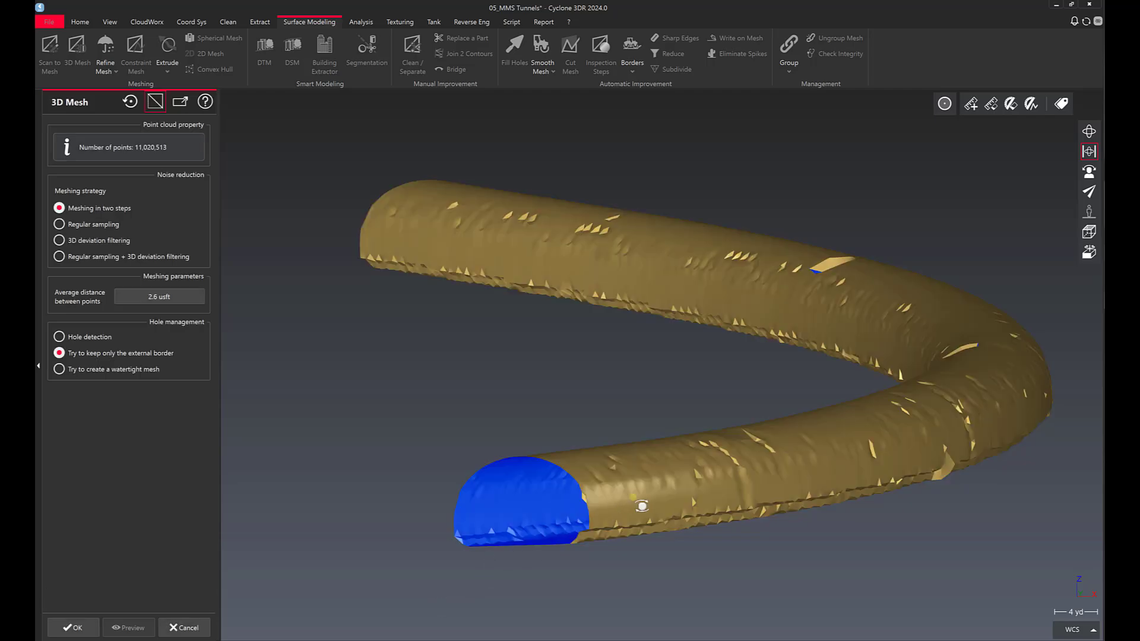
pyautogui.scroll(3, 642, 506)
pyautogui.scroll(5, 538, 520)
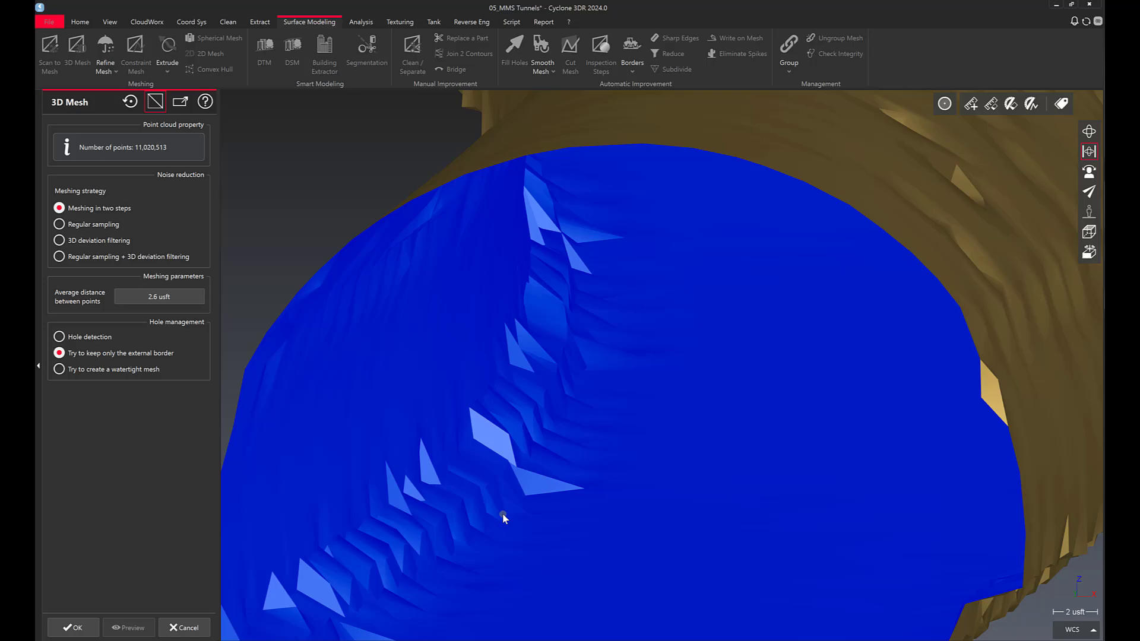
pyautogui.scroll(-2, 504, 519)
pyautogui.scroll(2, 509, 507)
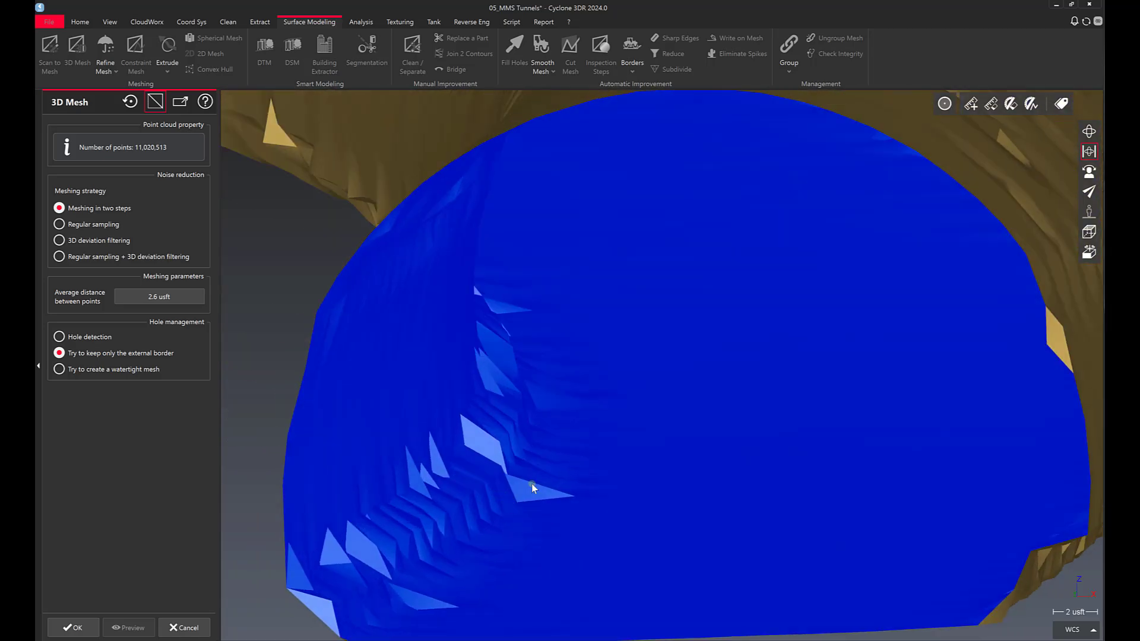
# Step: Accept the coarse tunnel mesh to reach Refine Mesh, and orbit out around the tunnel end
pyautogui.click(76, 627)
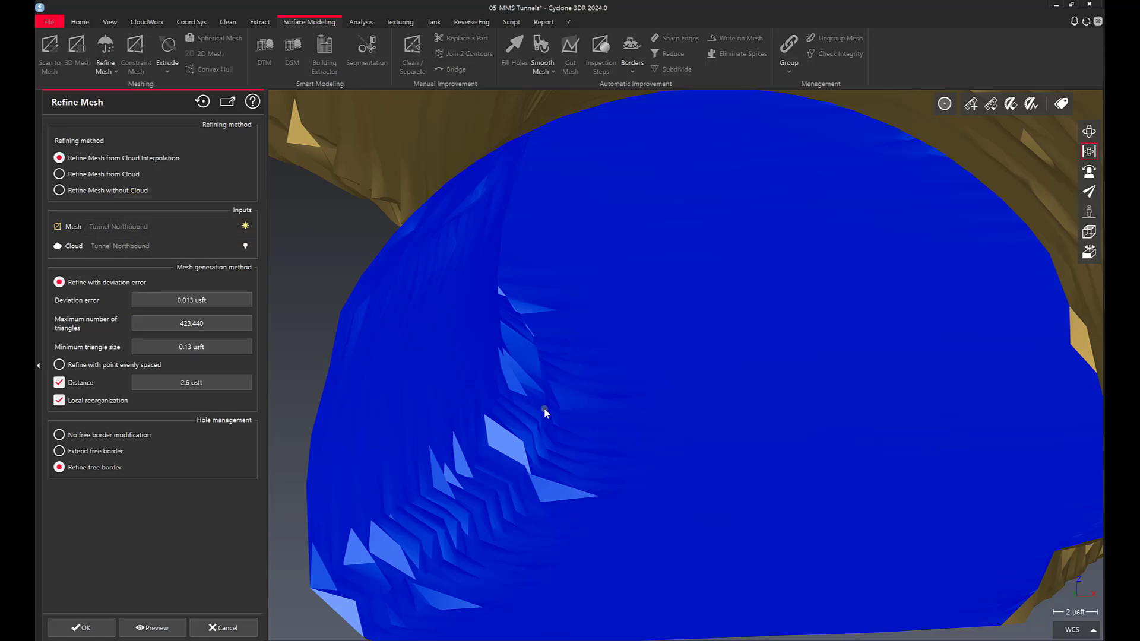
pyautogui.moveTo(545, 413); pyautogui.dragTo(513, 437)
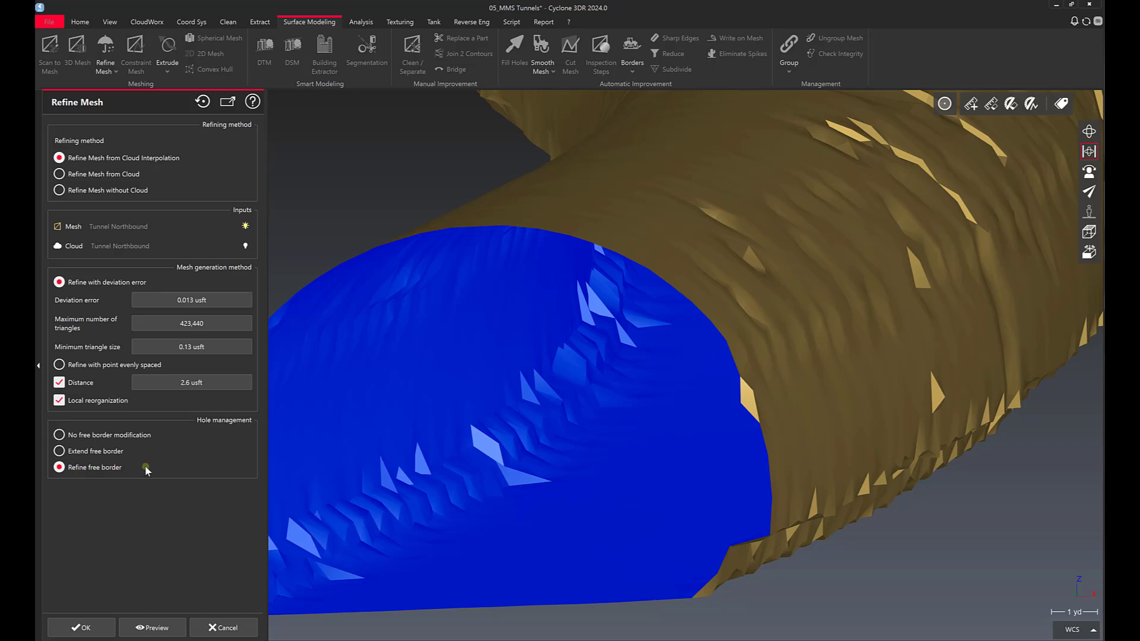
pyautogui.scroll(-2, 599, 311)
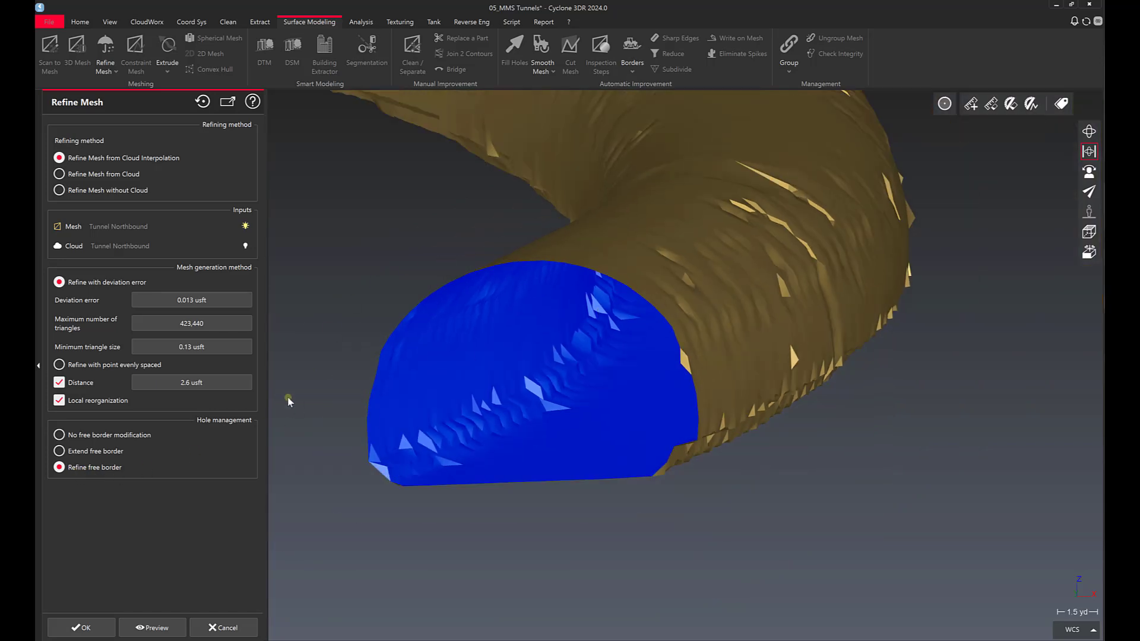
# Step: Preview the refined tunnel mesh and orbit around its detailed end
pyautogui.click(152, 627)
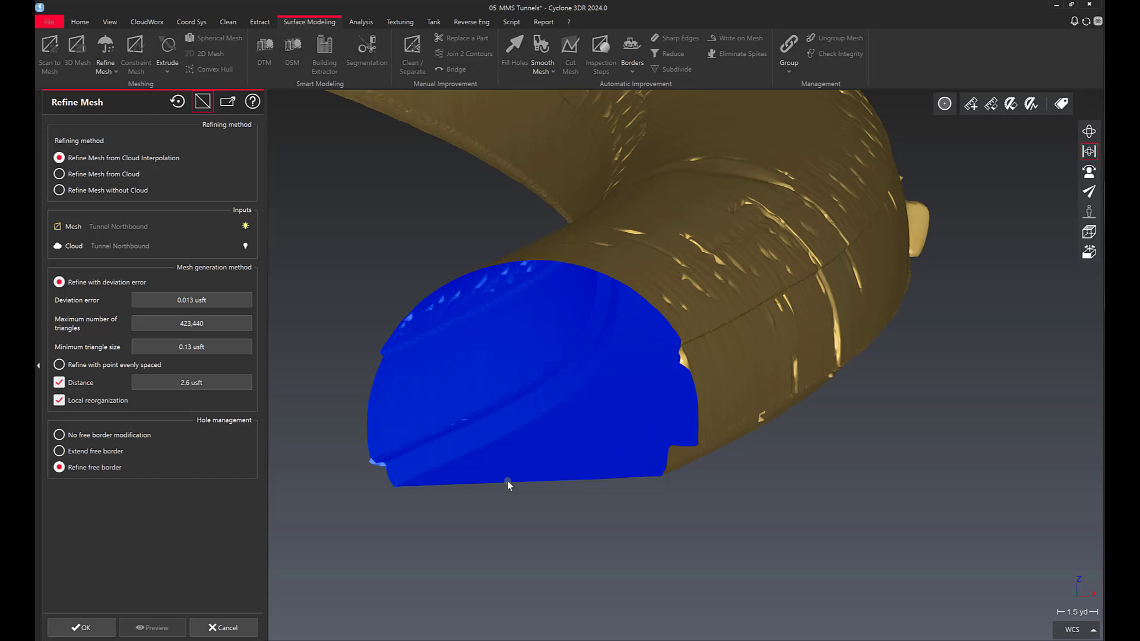
pyautogui.scroll(3, 463, 413)
pyautogui.scroll(3, 470, 438)
pyautogui.scroll(2, 503, 443)
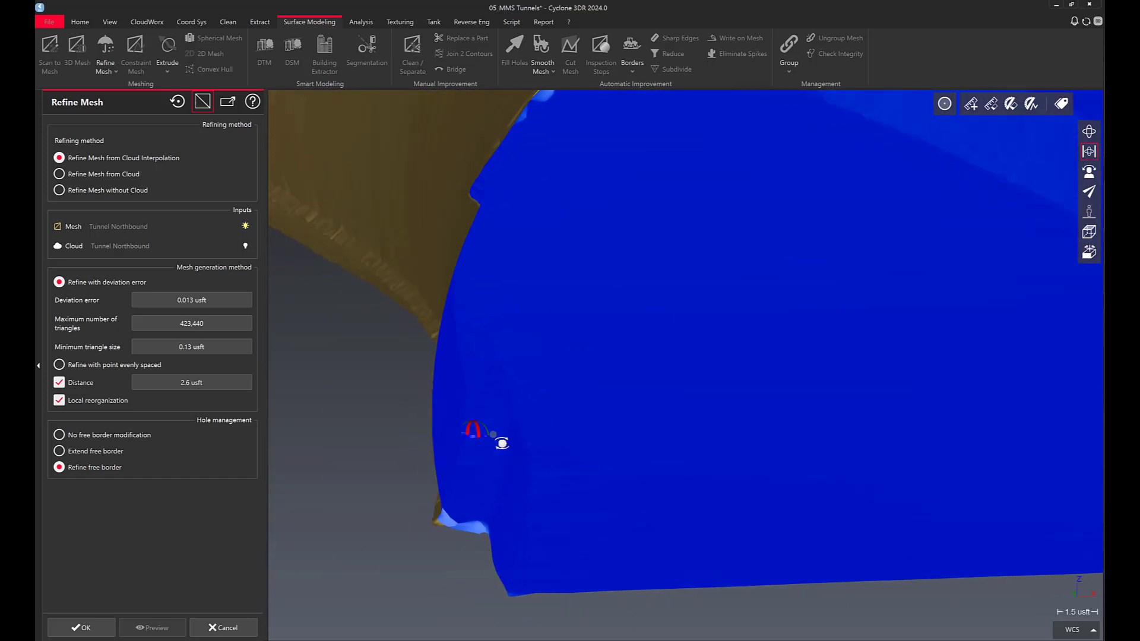
pyautogui.moveTo(503, 442); pyautogui.dragTo(409, 476)
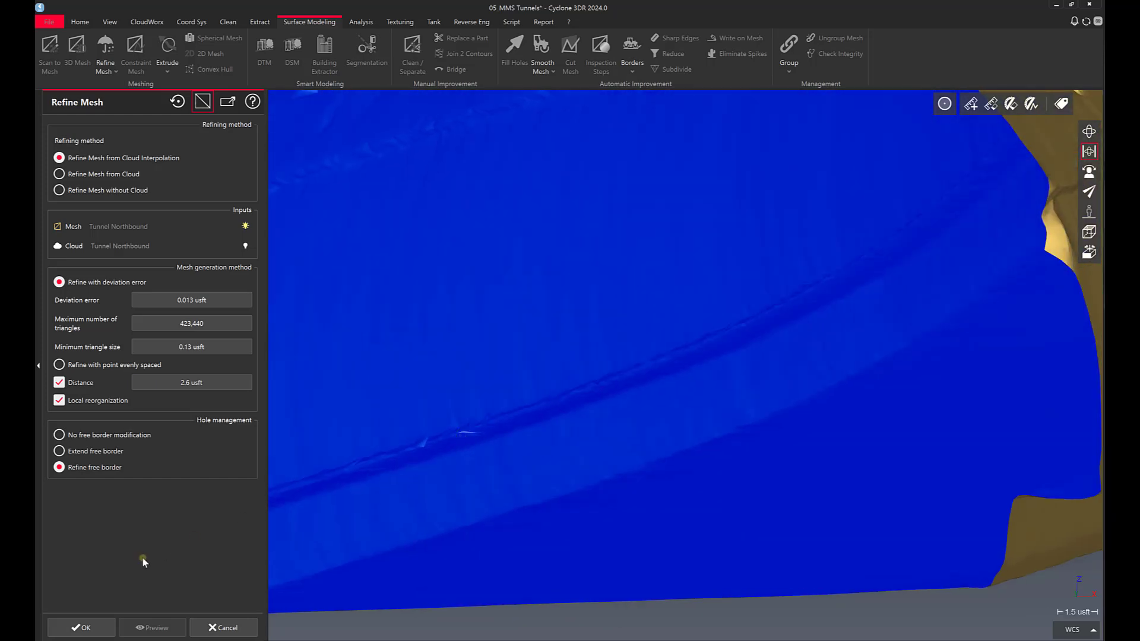
# Step: Apply the refinement so the detailed tunnel mesh is kept as a finished surface
pyautogui.click(80, 628)
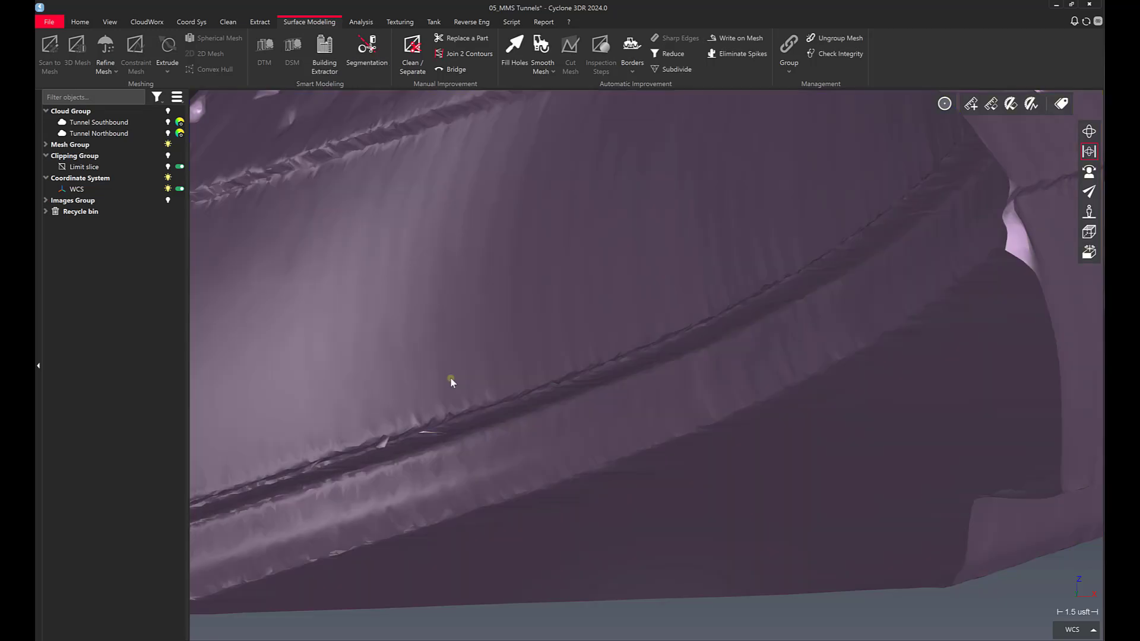
pyautogui.rightClick(451, 382)
pyautogui.click(503, 350)
pyautogui.scroll(-5, 525, 370)
pyautogui.moveTo(554, 382); pyautogui.dragTo(604, 390)
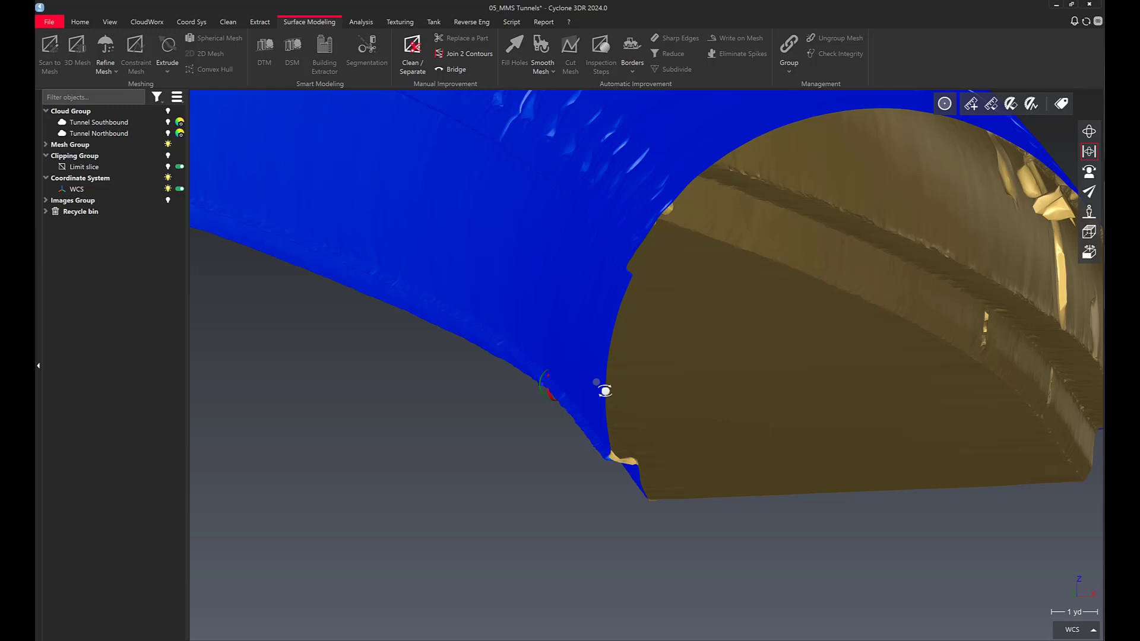
pyautogui.scroll(3, 906, 352)
pyautogui.scroll(3, 913, 329)
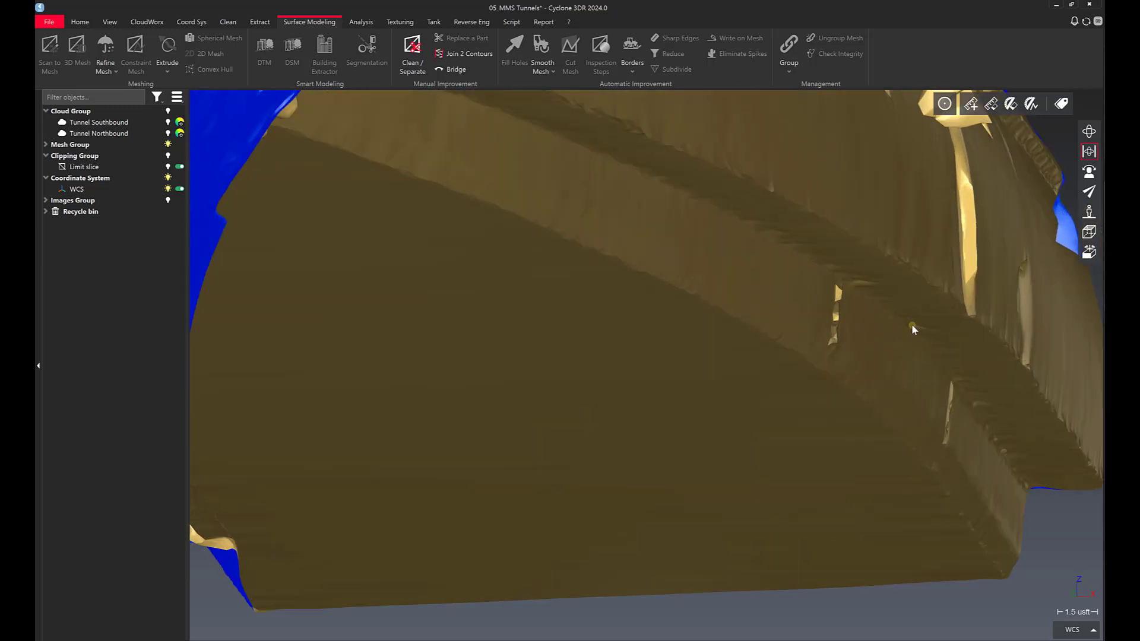
# Step: Inspect the bumps on the refined tunnel mesh's outer surface from several angles
pyautogui.moveTo(911, 328); pyautogui.dragTo(758, 347)
pyautogui.scroll(-3, 575, 364)
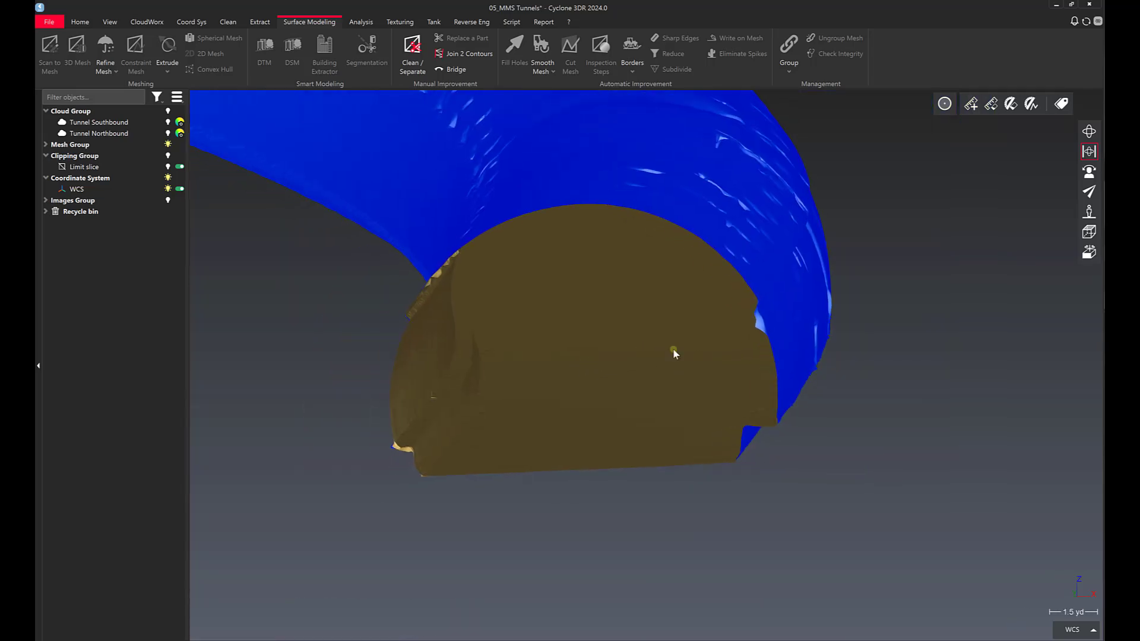
pyautogui.moveTo(674, 354)
pyautogui.mouseDown()
pyautogui.moveTo(606, 363)
pyautogui.moveTo(623, 386)
pyautogui.mouseUp()
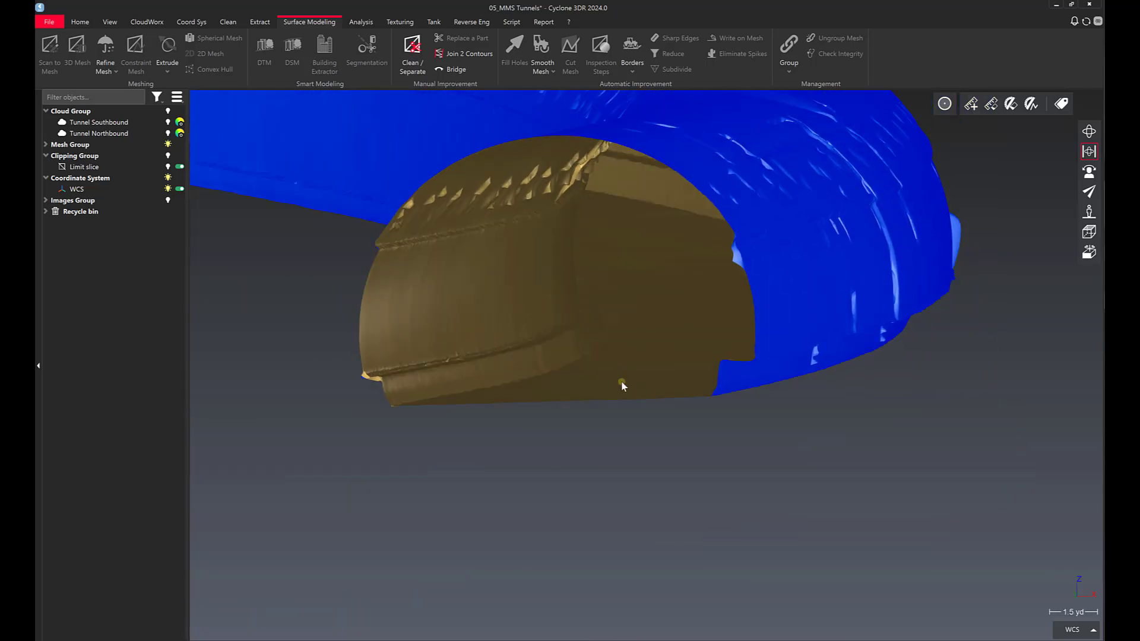
pyautogui.click(591, 334)
pyautogui.rightClick(557, 332)
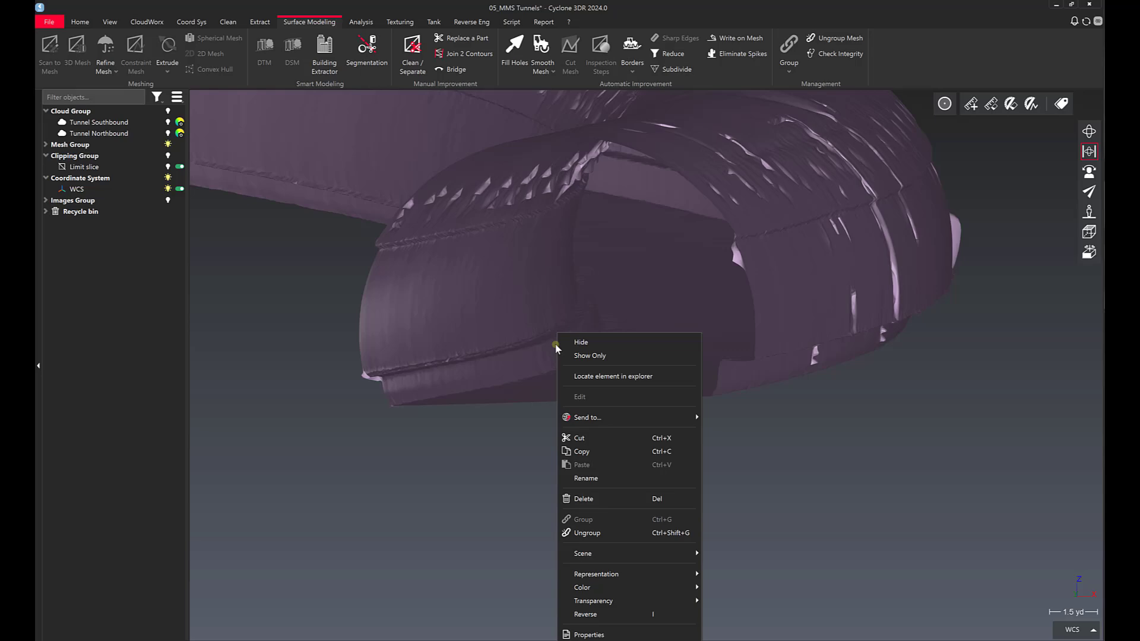
pyautogui.click(583, 613)
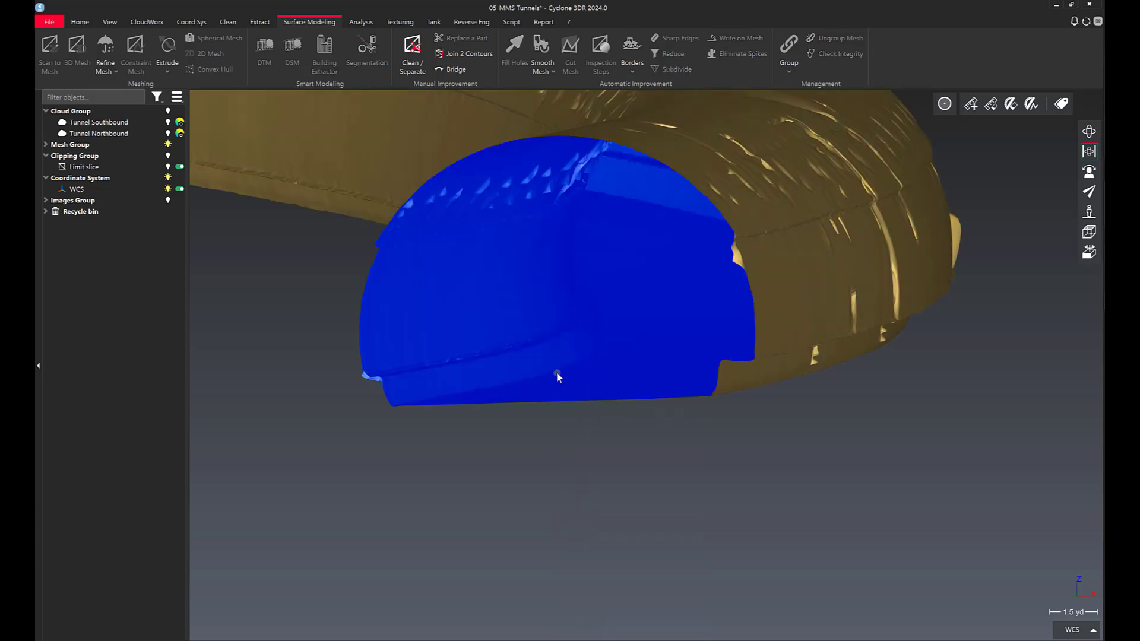
pyautogui.moveTo(507, 288); pyautogui.dragTo(651, 403)
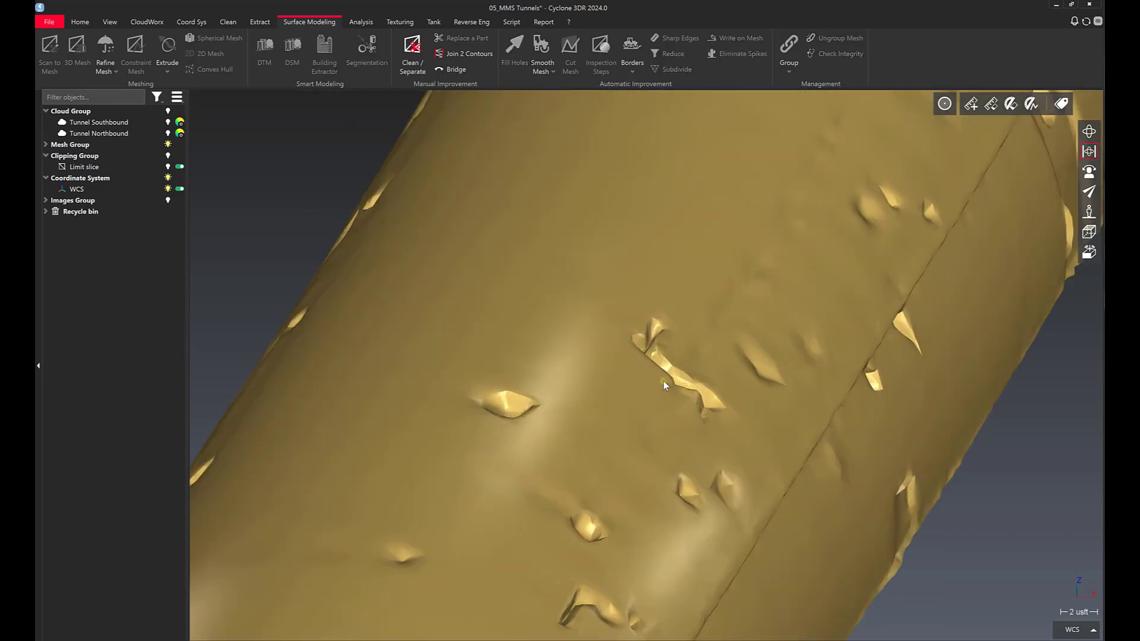
pyautogui.scroll(3, 651, 403)
pyautogui.scroll(-2, 652, 403)
pyautogui.moveTo(582, 420); pyautogui.dragTo(616, 413)
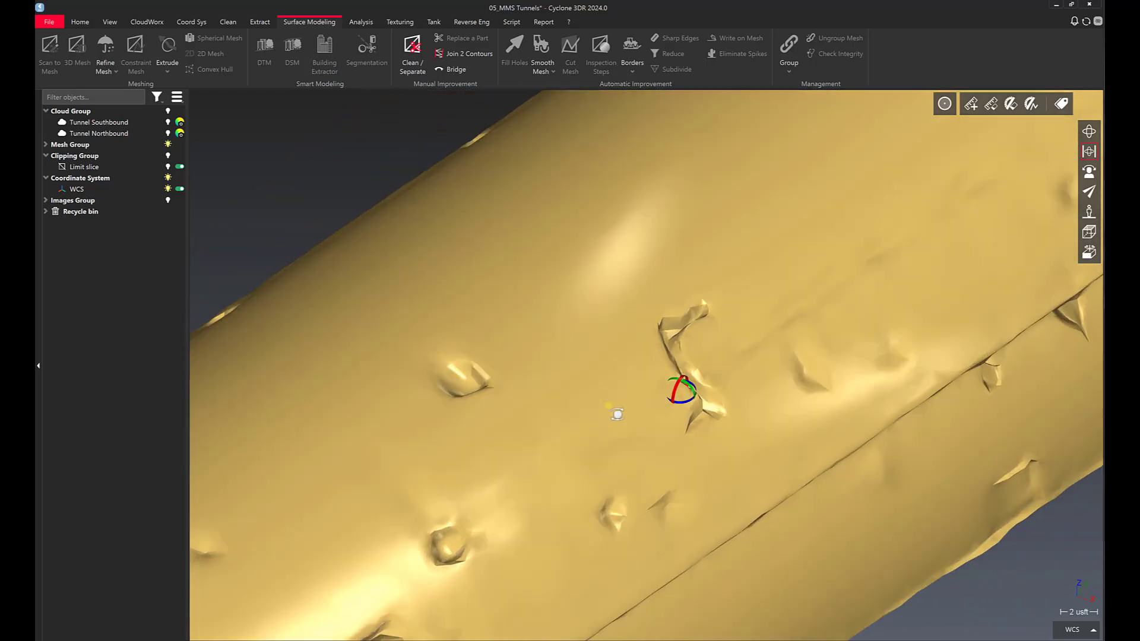
pyautogui.scroll(-2, 515, 376)
pyautogui.moveTo(514, 376)
pyautogui.mouseDown()
pyautogui.moveTo(743, 302)
pyautogui.moveTo(607, 410)
pyautogui.mouseUp()
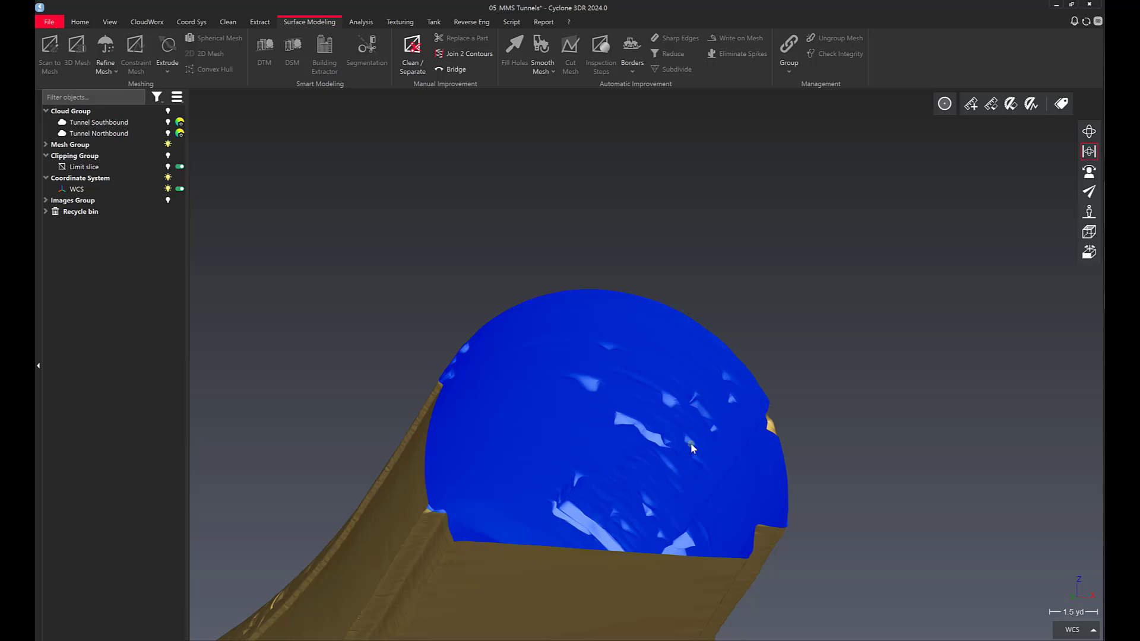
pyautogui.moveTo(701, 449)
pyautogui.mouseDown()
pyautogui.moveTo(688, 469)
pyautogui.moveTo(611, 388)
pyautogui.moveTo(637, 341)
pyautogui.moveTo(701, 320)
pyautogui.moveTo(694, 335)
pyautogui.mouseUp()
# Step: Brush Local Smoothing over the small bump on the tunnel mesh and accept it
pyautogui.click(693, 335)
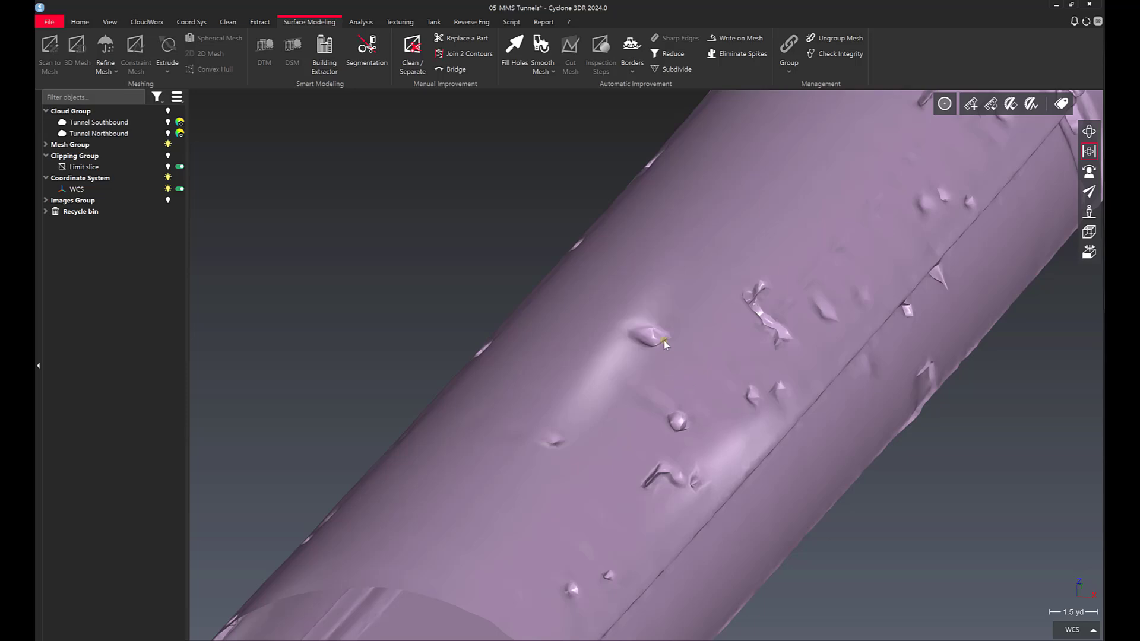
pyautogui.click(551, 71)
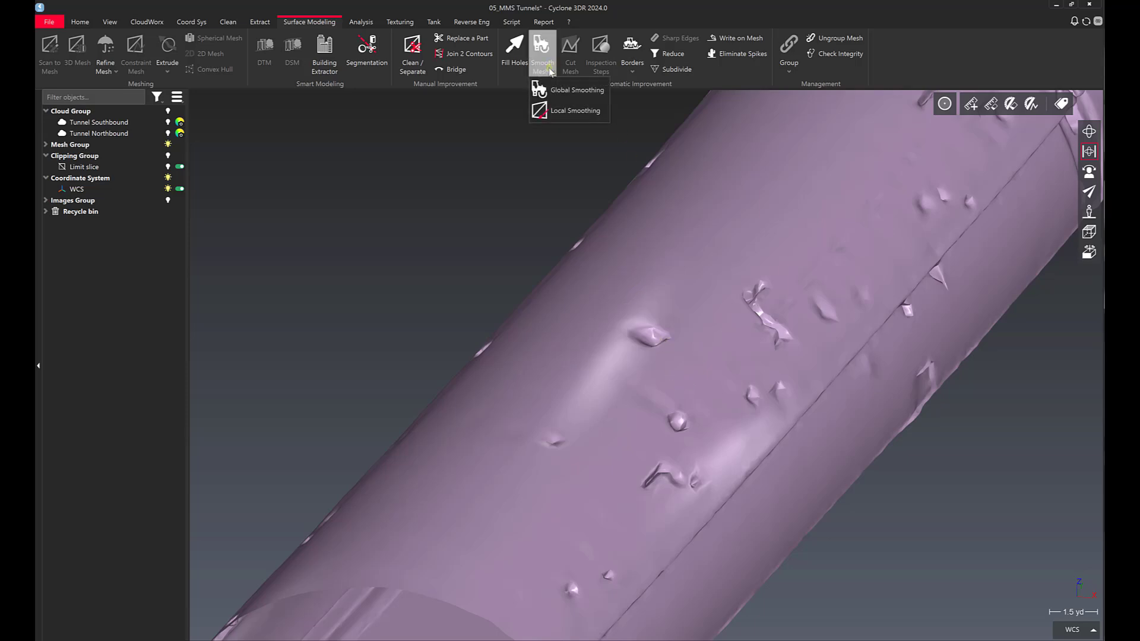
pyautogui.click(556, 111)
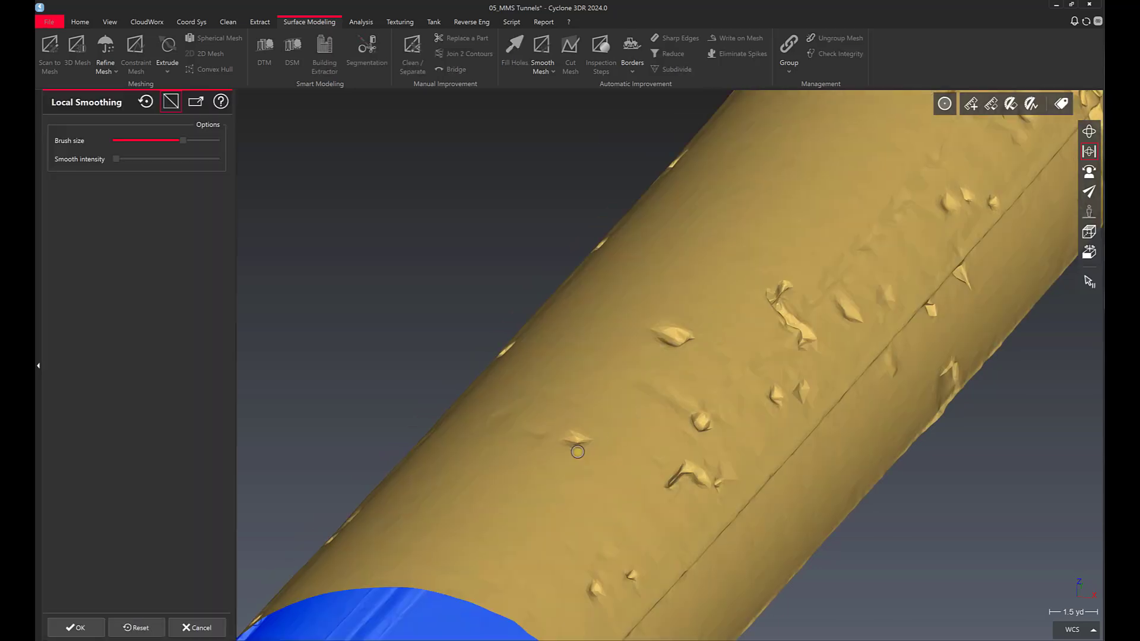
pyautogui.moveTo(578, 452)
pyautogui.mouseDown()
pyautogui.moveTo(565, 450)
pyautogui.moveTo(584, 439)
pyautogui.moveTo(548, 447)
pyautogui.mouseUp()
pyautogui.click(76, 628)
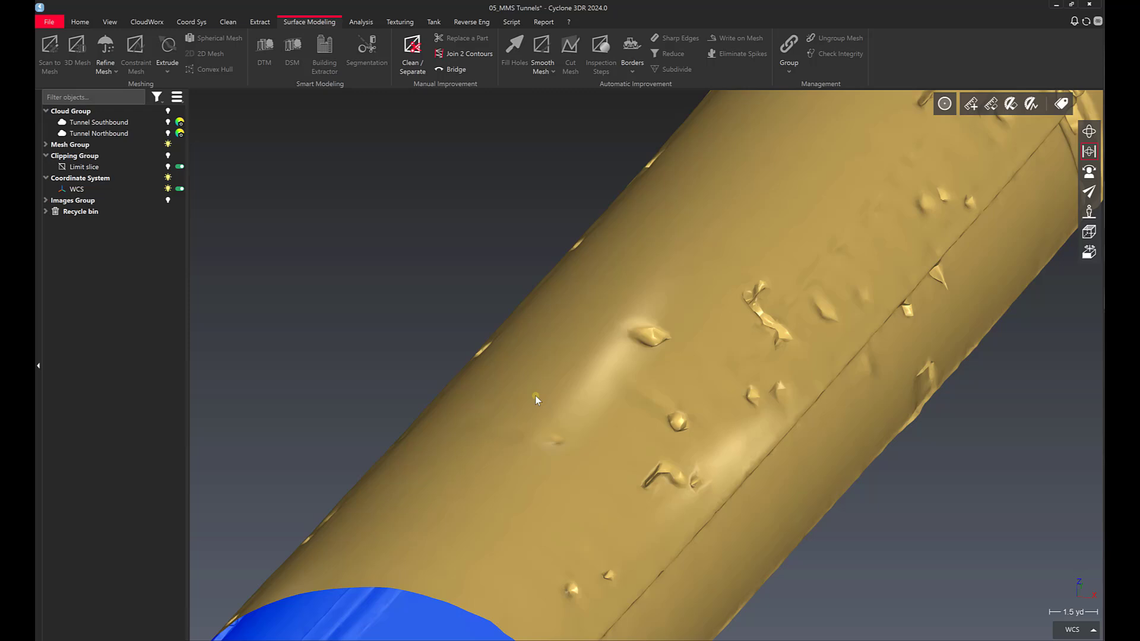
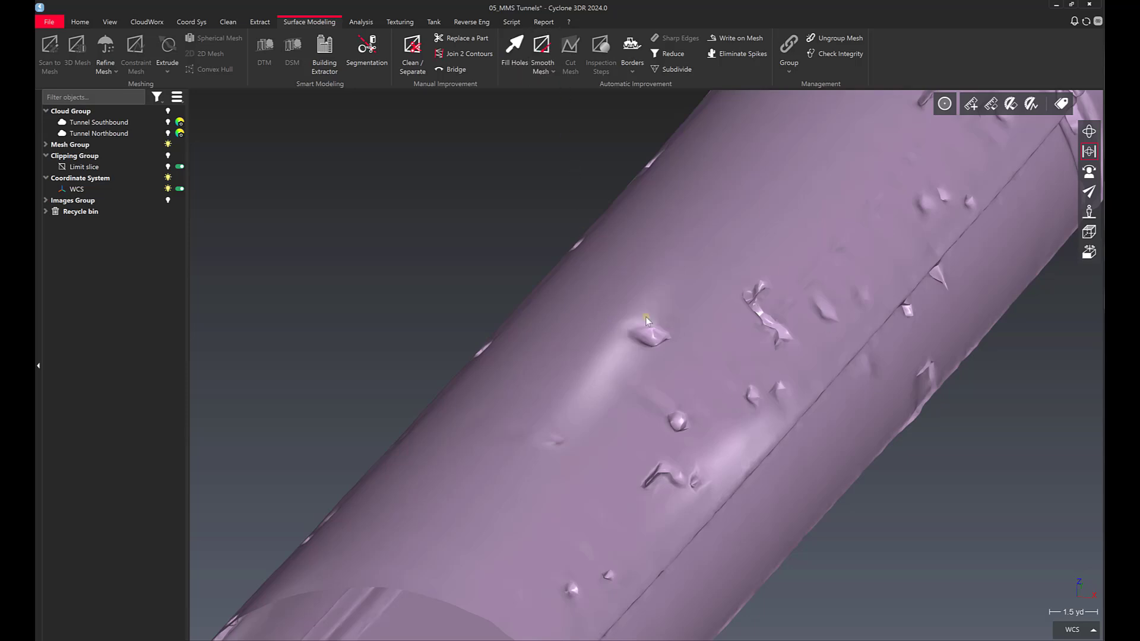
# Step: Orbit to a diagonal close-up of the tunnel and start Replace a Part
pyautogui.moveTo(597, 415); pyautogui.dragTo(652, 398)
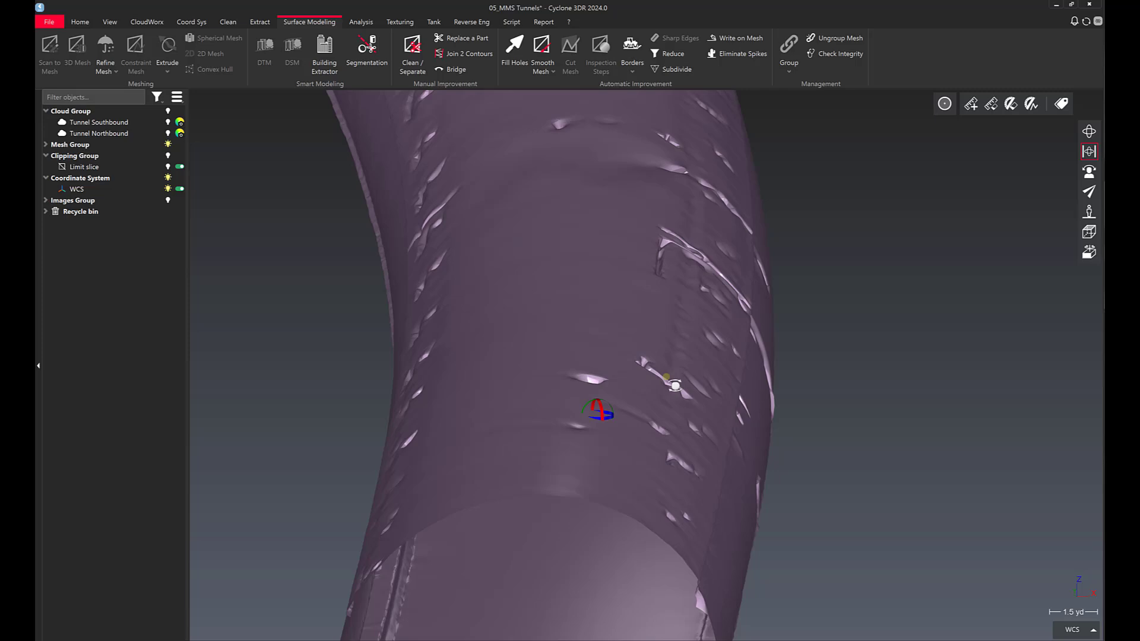
pyautogui.moveTo(674, 386); pyautogui.dragTo(501, 228)
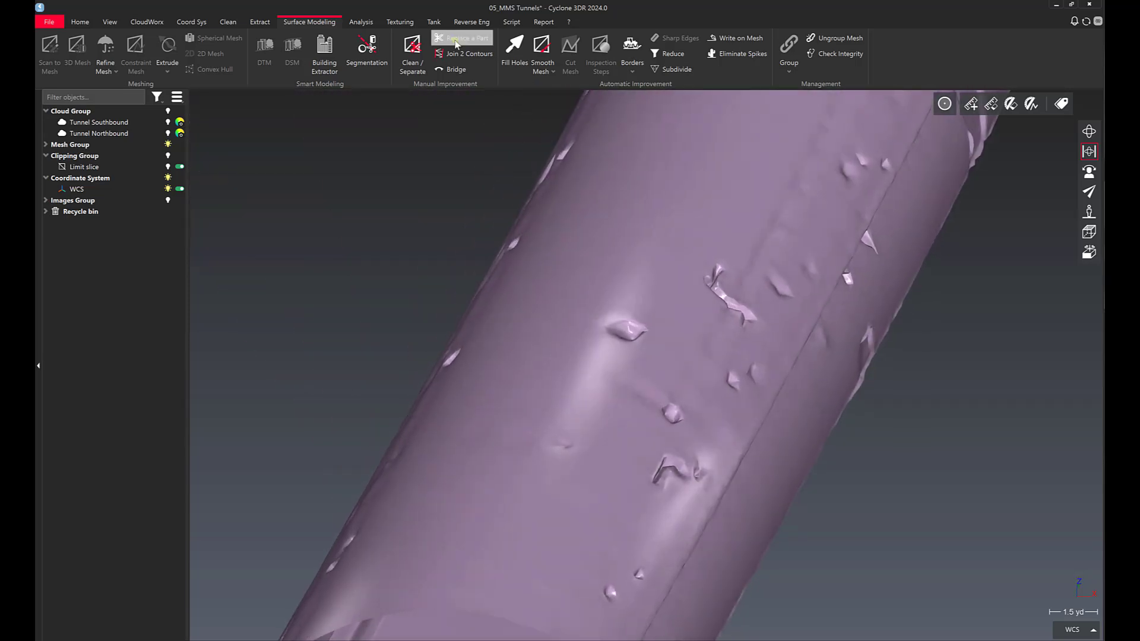
pyautogui.click(456, 45)
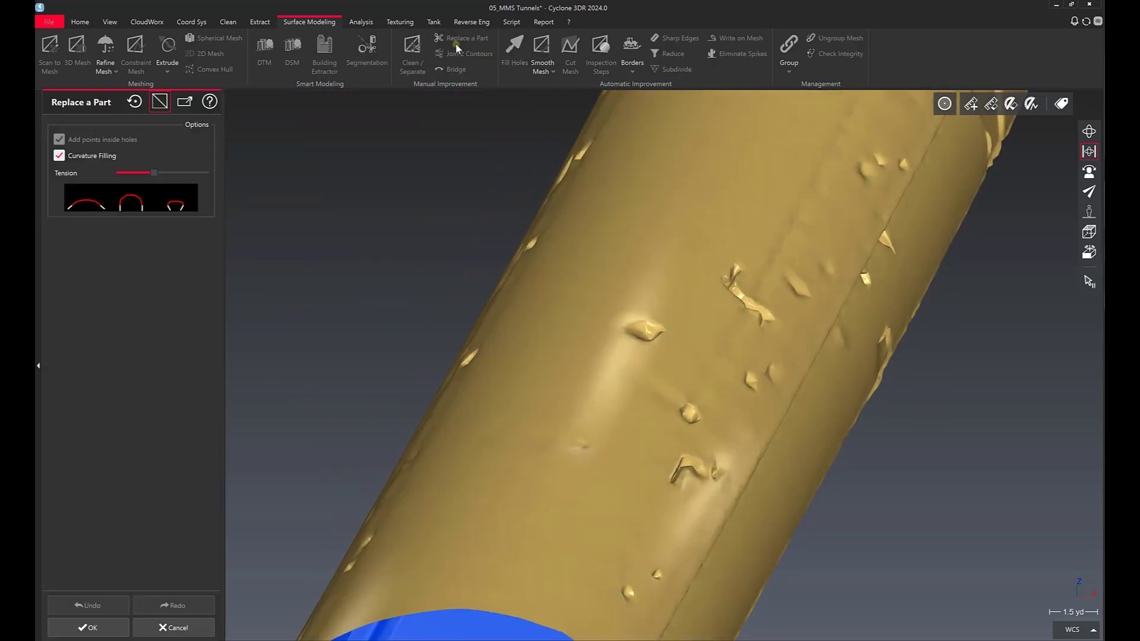
# Step: Turn off Curvature Filling and Add points inside holes, then lasso a bump to replace it
pyautogui.click(61, 155)
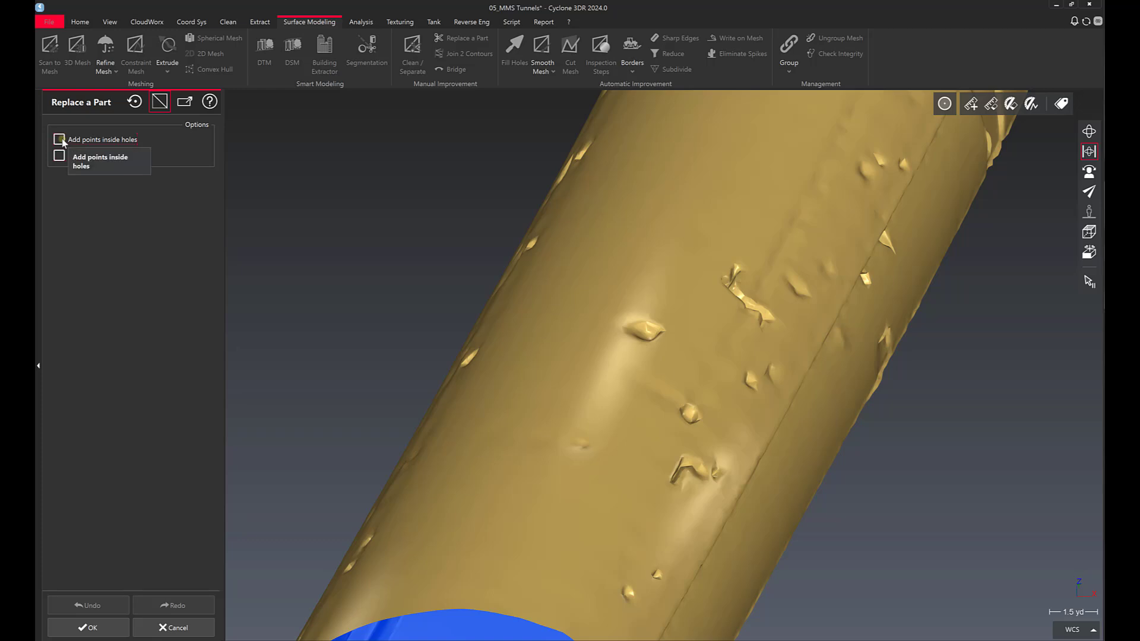
pyautogui.click(59, 139)
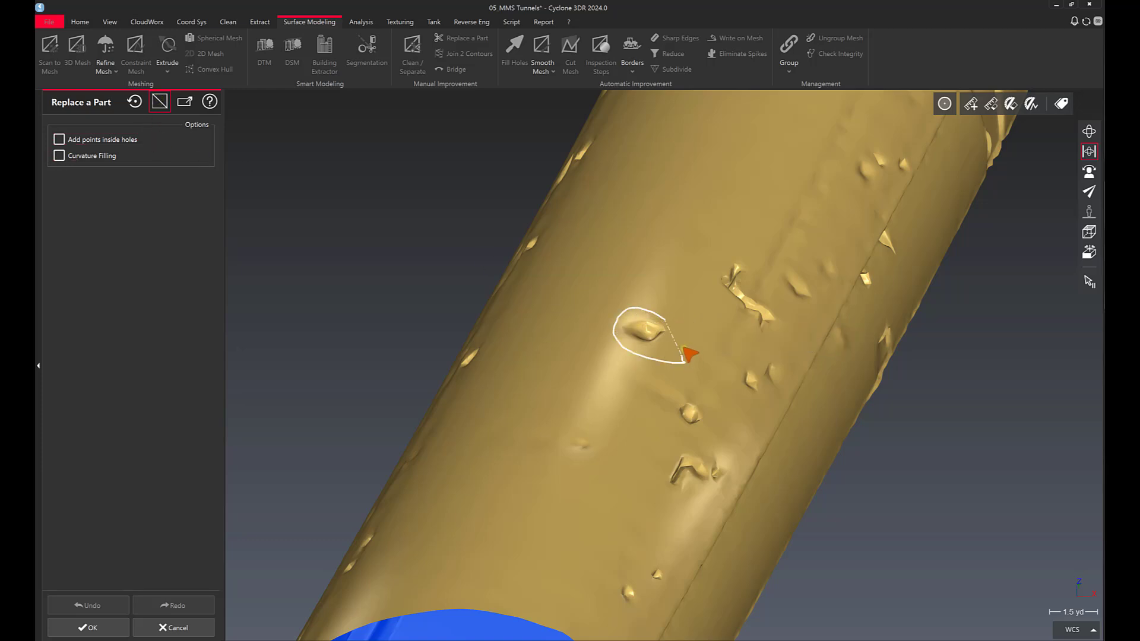
pyautogui.moveTo(708, 358); pyautogui.dragTo(660, 337)
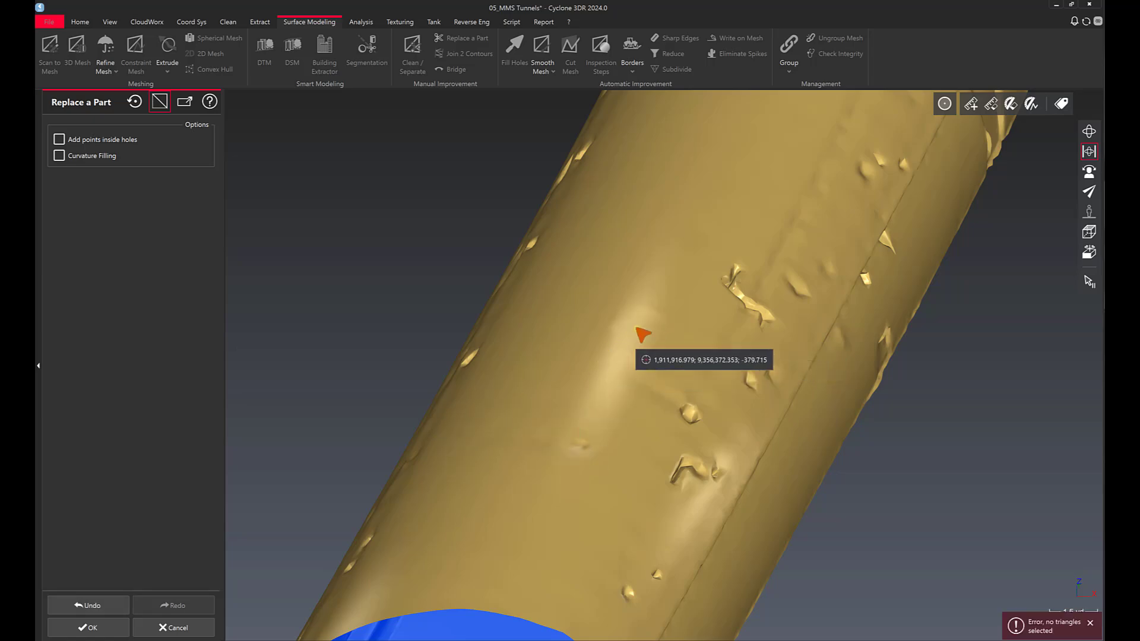
# Step: Orbit the tunnel to lie horizontal, then into a close-up of its surface
pyautogui.moveTo(688, 340); pyautogui.dragTo(629, 287, button='middle')
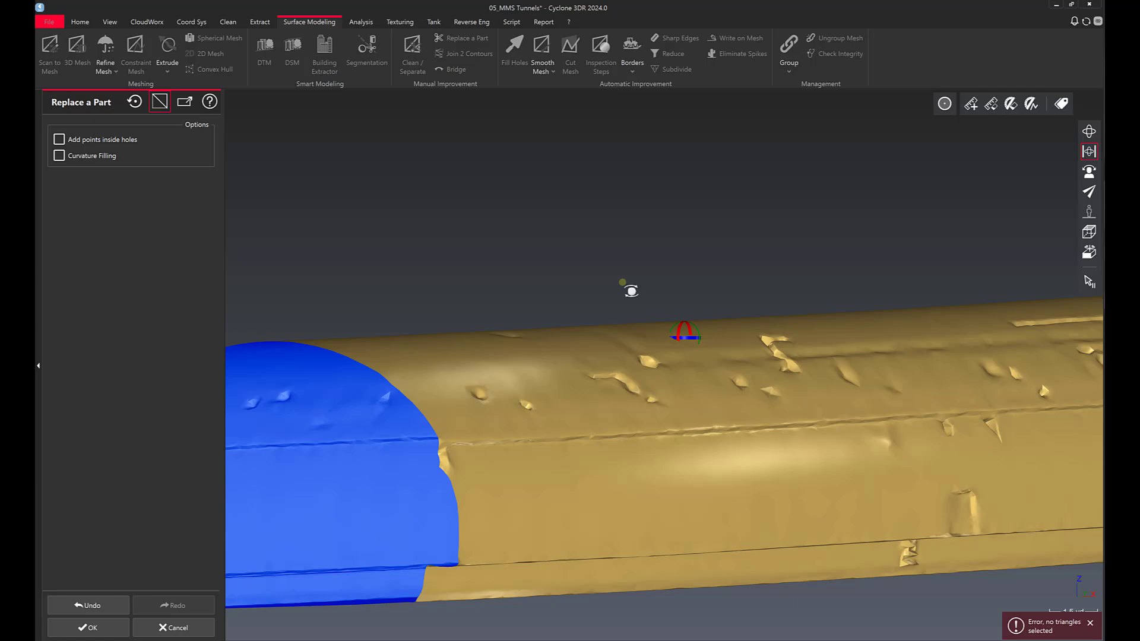
pyautogui.rightClick(624, 284)
pyautogui.press('Escape')
pyautogui.scroll(3, 652, 333)
pyautogui.scroll(3, 670, 338)
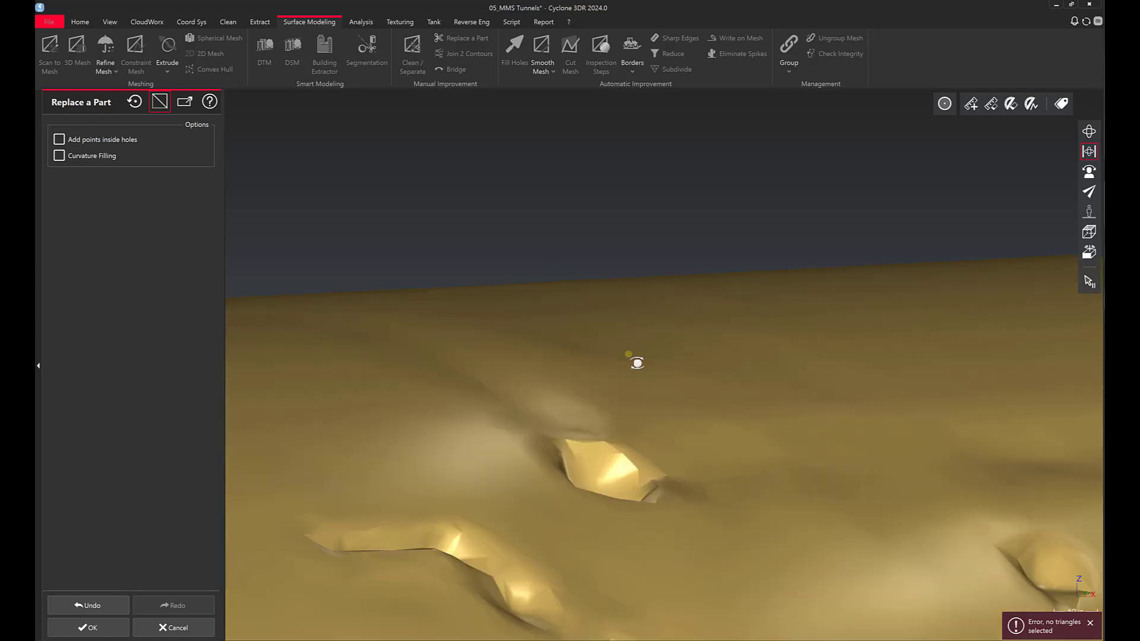
pyautogui.moveTo(633, 359)
pyautogui.mouseDown(button='middle')
pyautogui.moveTo(697, 377)
pyautogui.moveTo(828, 359)
pyautogui.moveTo(782, 372)
pyautogui.mouseUp(button='middle')
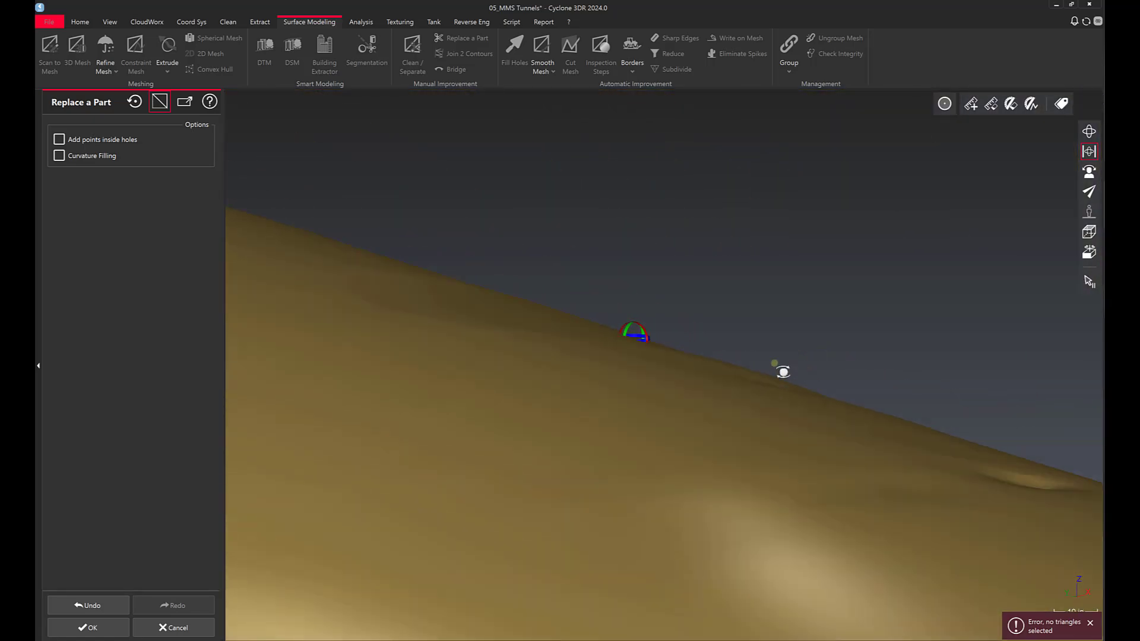
pyautogui.scroll(3, 669, 371)
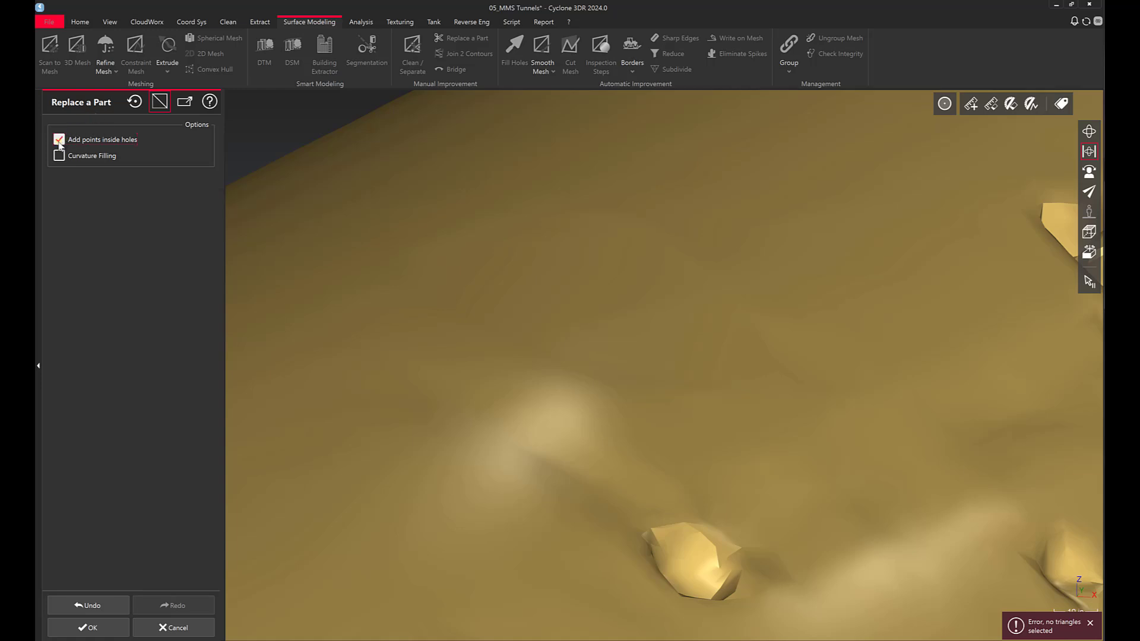
pyautogui.scroll(-3, 636, 339)
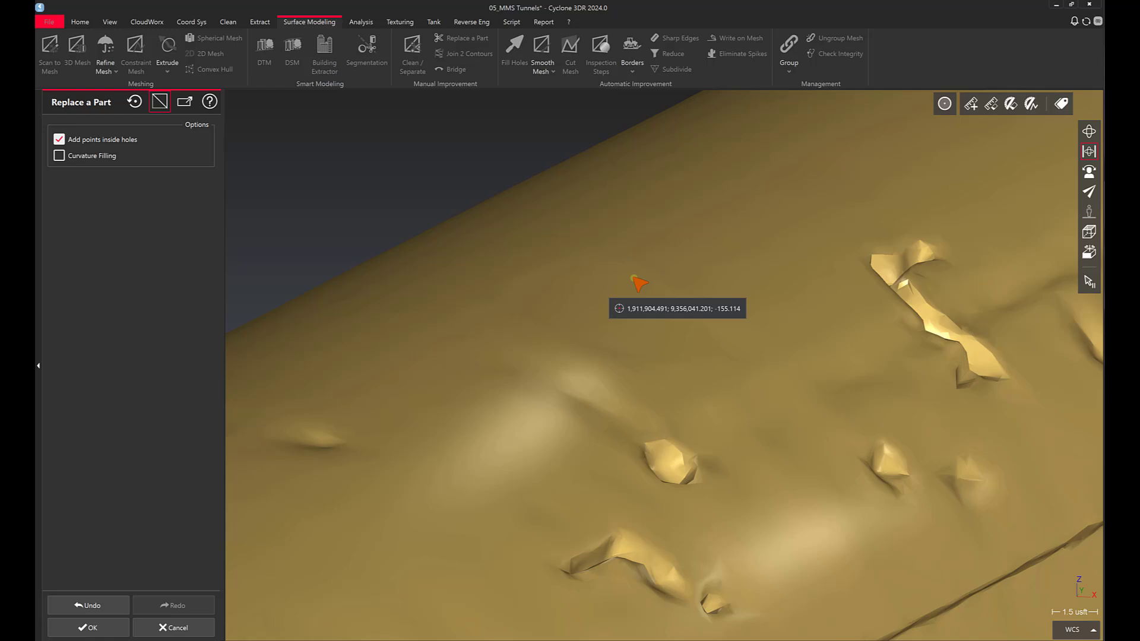
# Step: Re-enable Curvature Filling and orbit the tunnel toward the next blemish
pyautogui.click(59, 156)
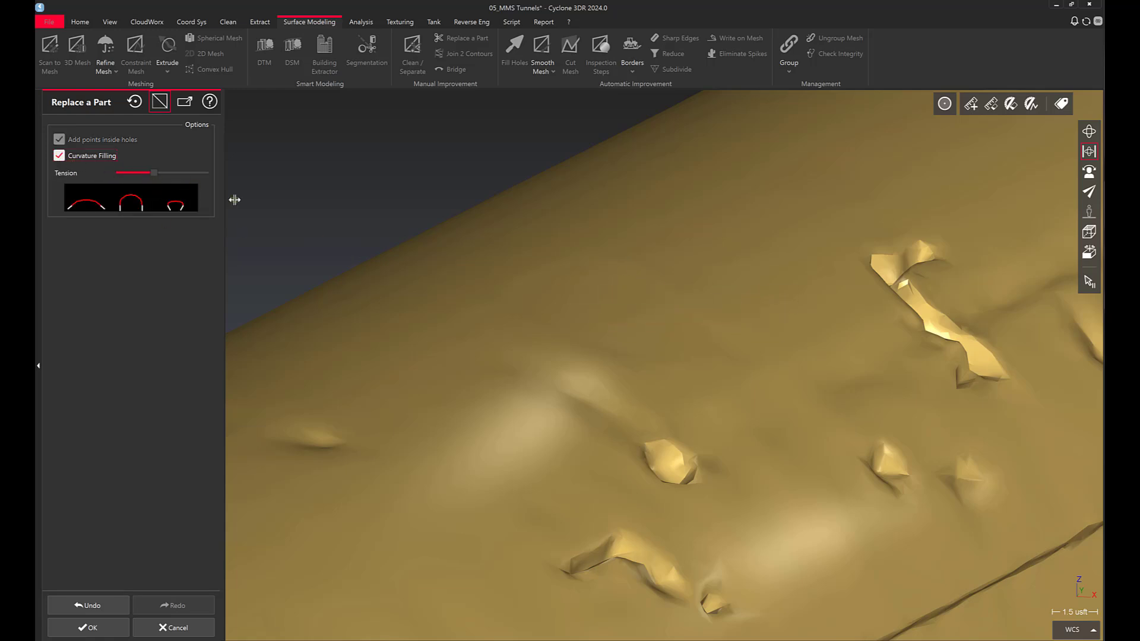
pyautogui.scroll(-3, 522, 300)
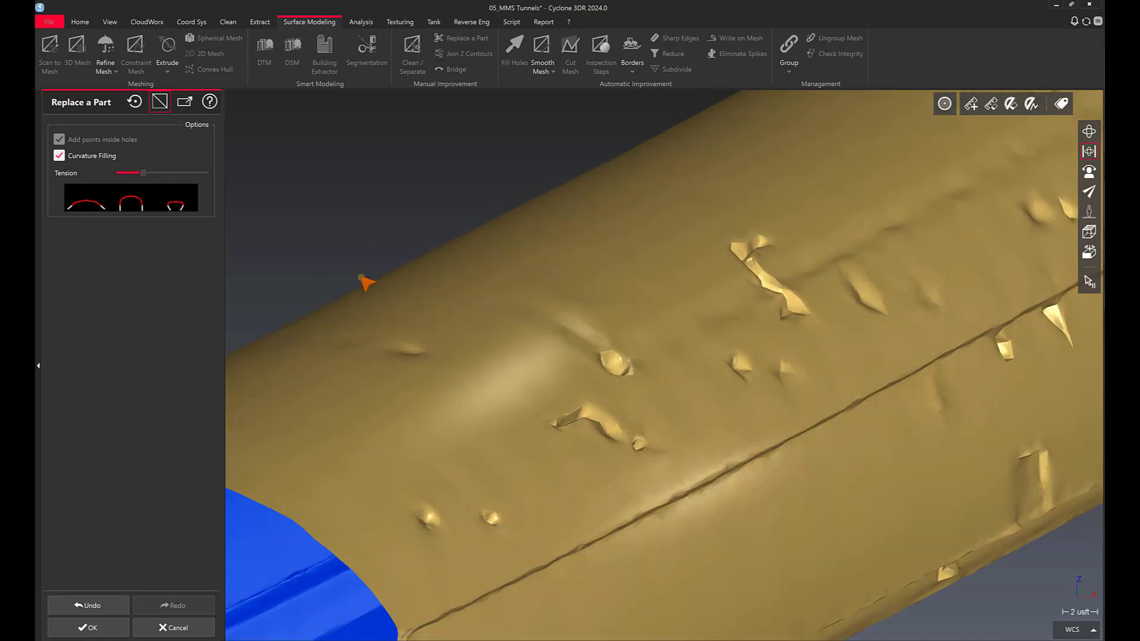
pyautogui.scroll(2, 462, 373)
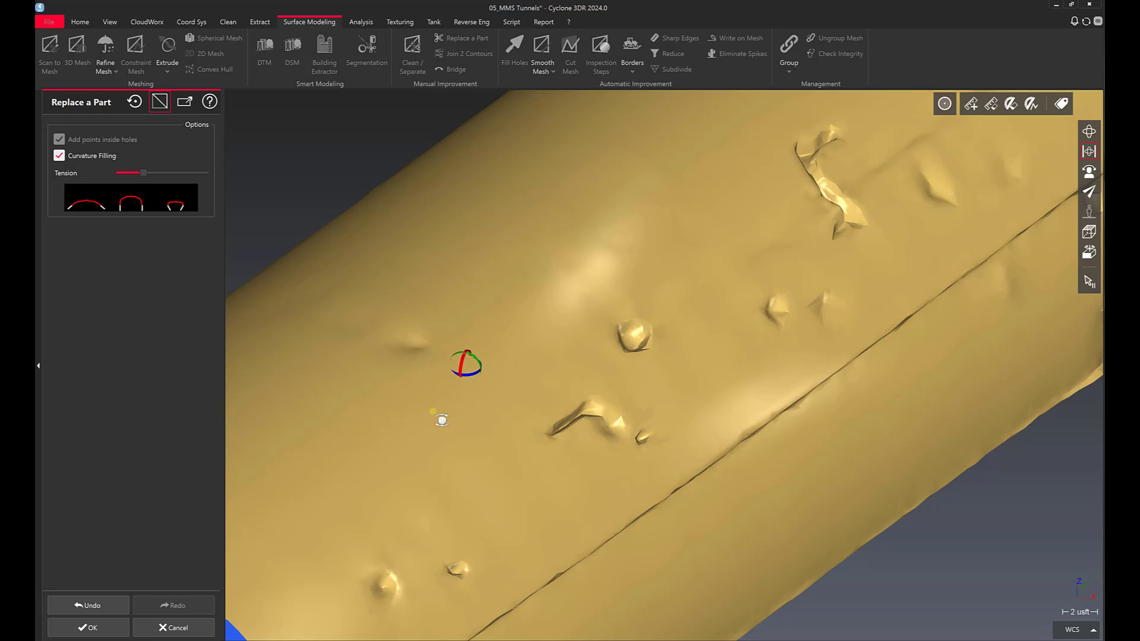
pyautogui.moveTo(442, 420); pyautogui.dragTo(428, 376, button='middle')
pyautogui.moveTo(433, 371); pyautogui.dragTo(443, 327)
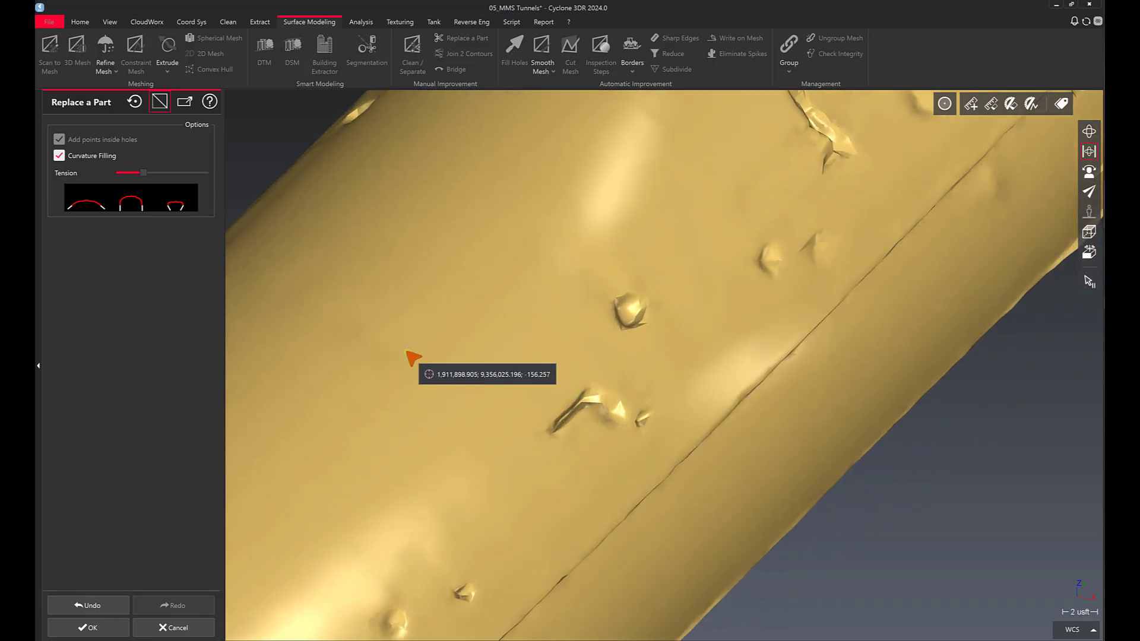
# Step: Orbit to the tunnel's side and outline blemished patches there
pyautogui.moveTo(413, 359)
pyautogui.mouseDown(button='middle')
pyautogui.moveTo(430, 313)
pyautogui.moveTo(503, 303)
pyautogui.moveTo(476, 309)
pyautogui.mouseUp(button='middle')
pyautogui.moveTo(387, 356)
pyautogui.mouseDown(button='middle')
pyautogui.moveTo(423, 363)
pyautogui.moveTo(413, 300)
pyautogui.mouseUp(button='middle')
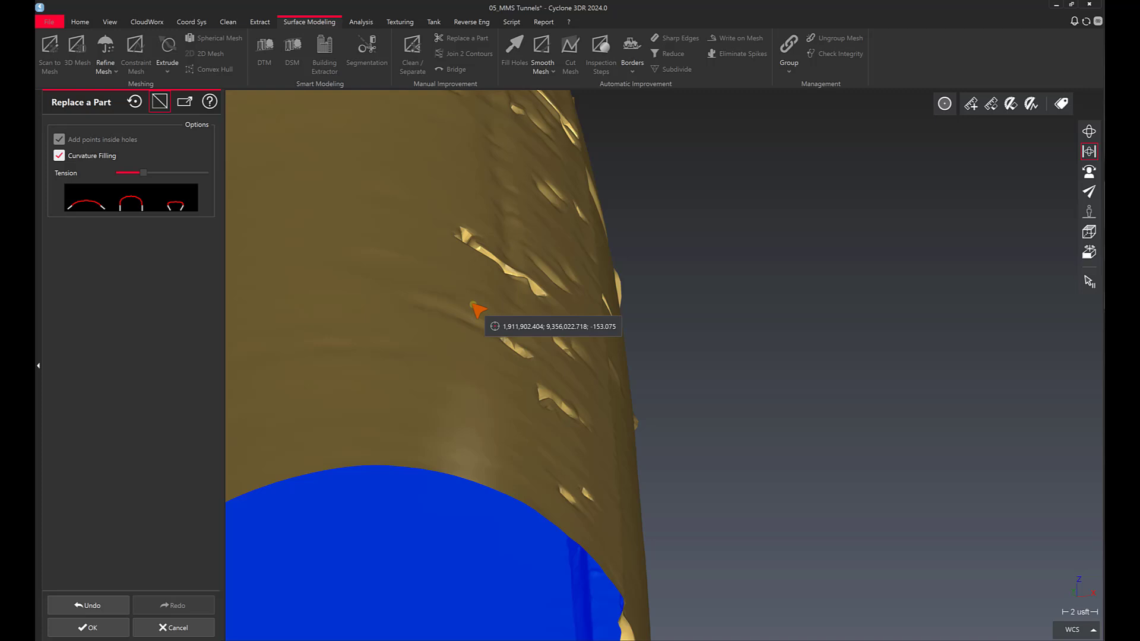
pyautogui.moveTo(474, 308); pyautogui.dragTo(339, 272)
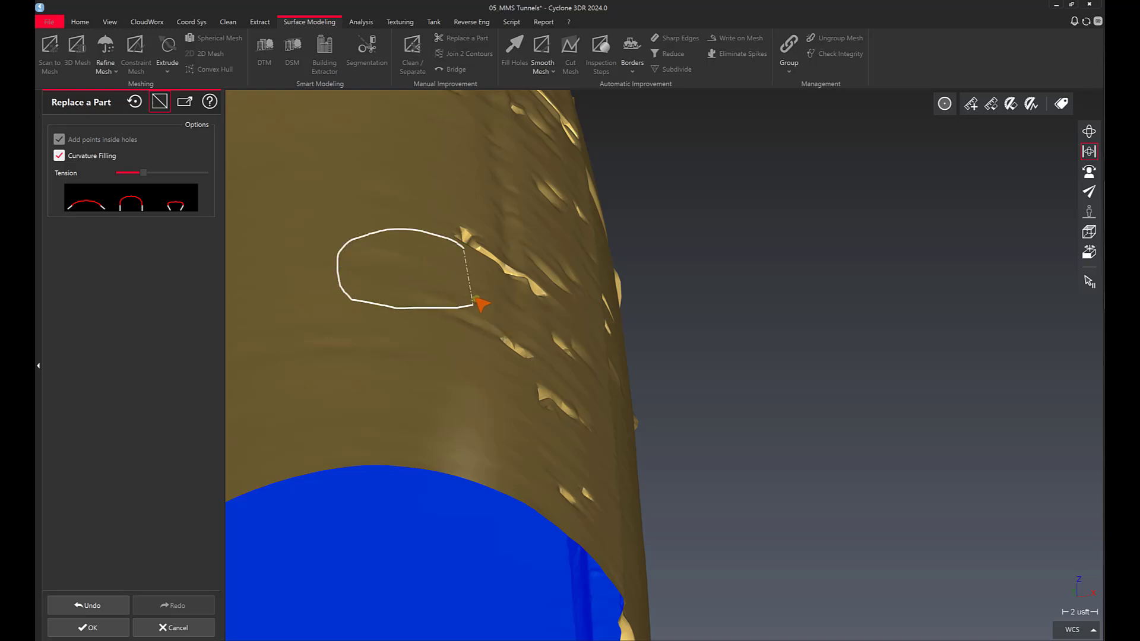
pyautogui.moveTo(479, 305); pyautogui.dragTo(481, 306)
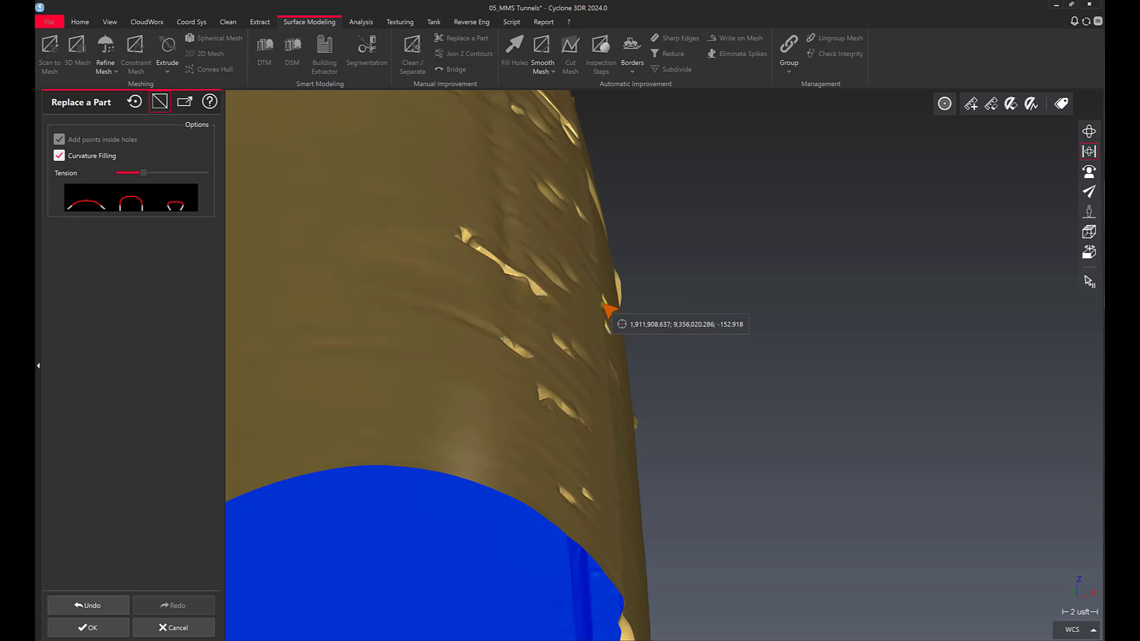
pyautogui.moveTo(606, 308); pyautogui.dragTo(507, 349, button='middle')
pyautogui.moveTo(491, 363); pyautogui.dragTo(455, 366)
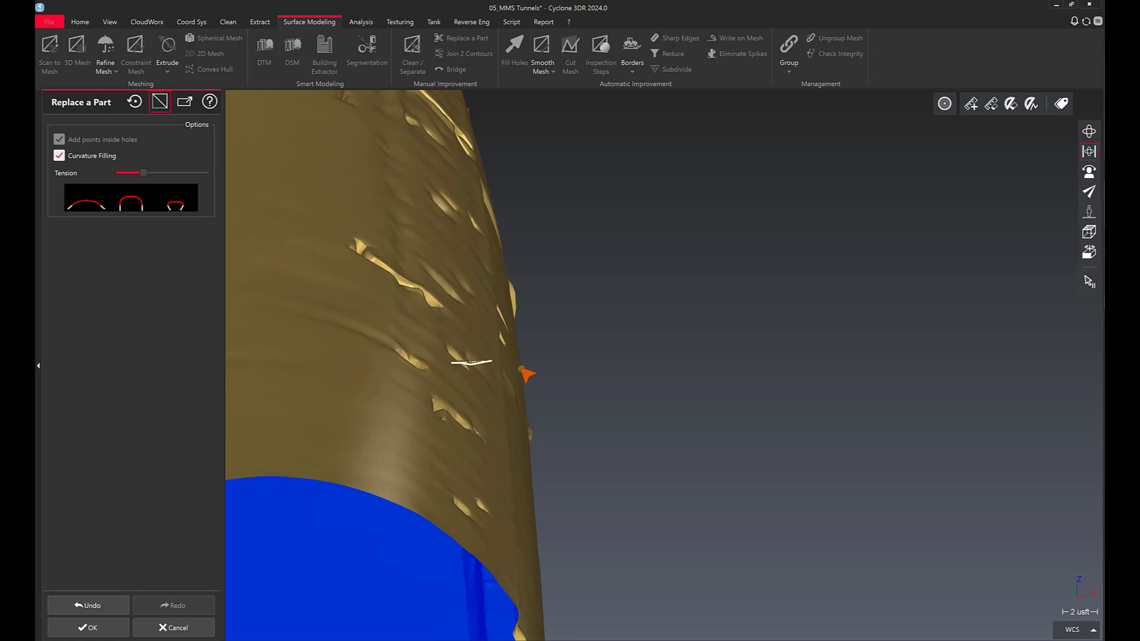
# Step: Replace the small rounded bump and the angular bump further down-left
pyautogui.moveTo(465, 390); pyautogui.dragTo(347, 416, button='middle')
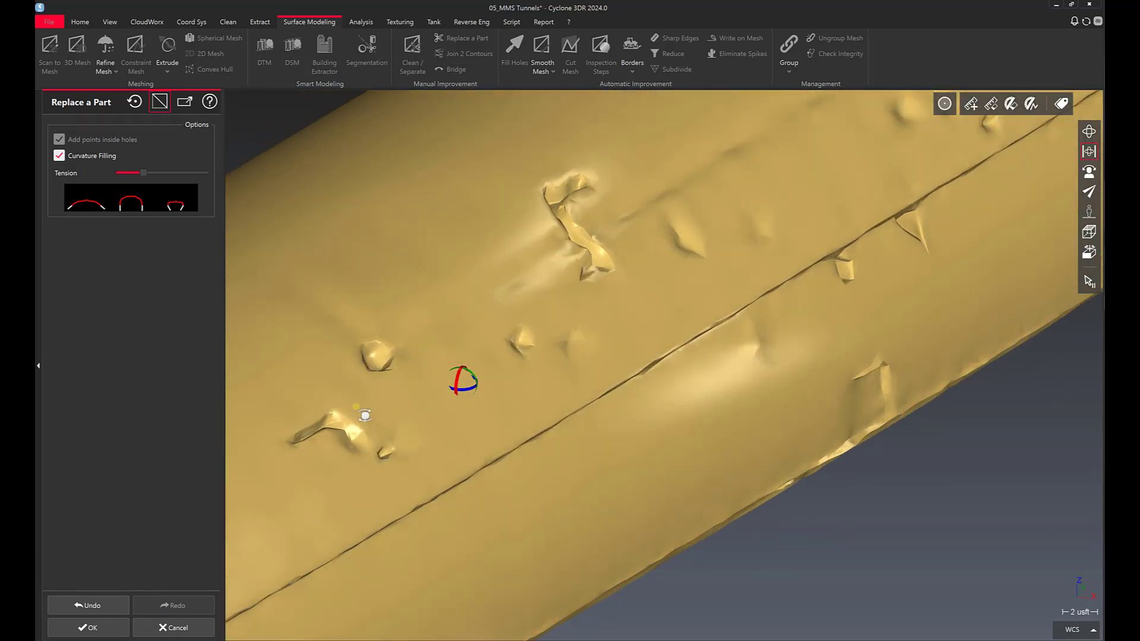
pyautogui.moveTo(386, 386); pyautogui.dragTo(406, 402)
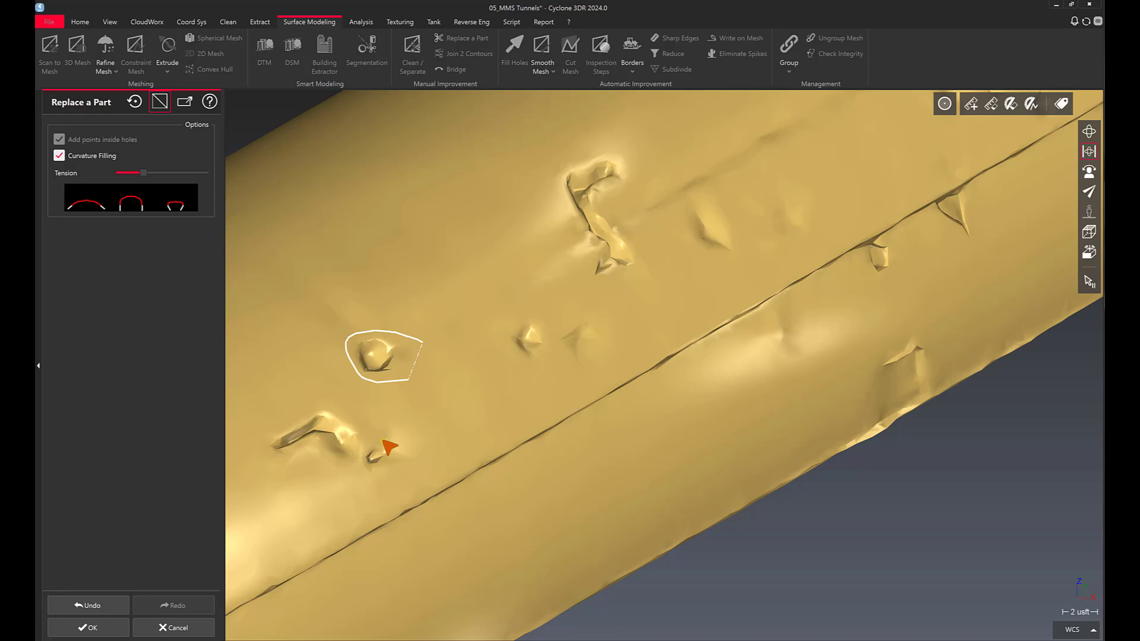
pyautogui.press('Return')
pyautogui.moveTo(354, 474); pyautogui.dragTo(264, 413)
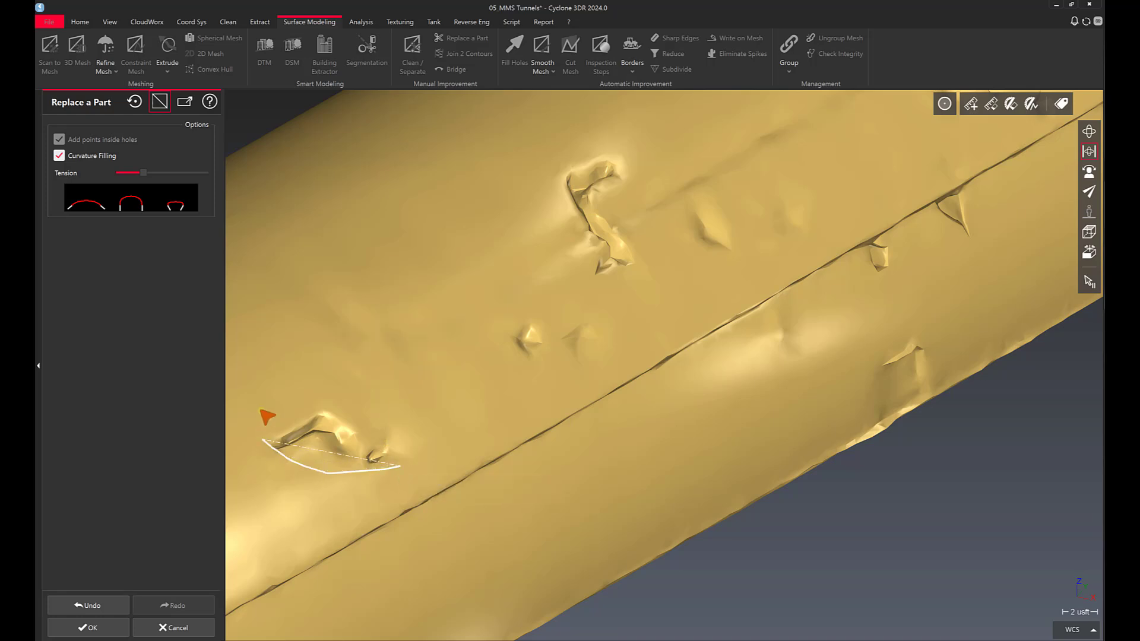
pyautogui.press('Return')
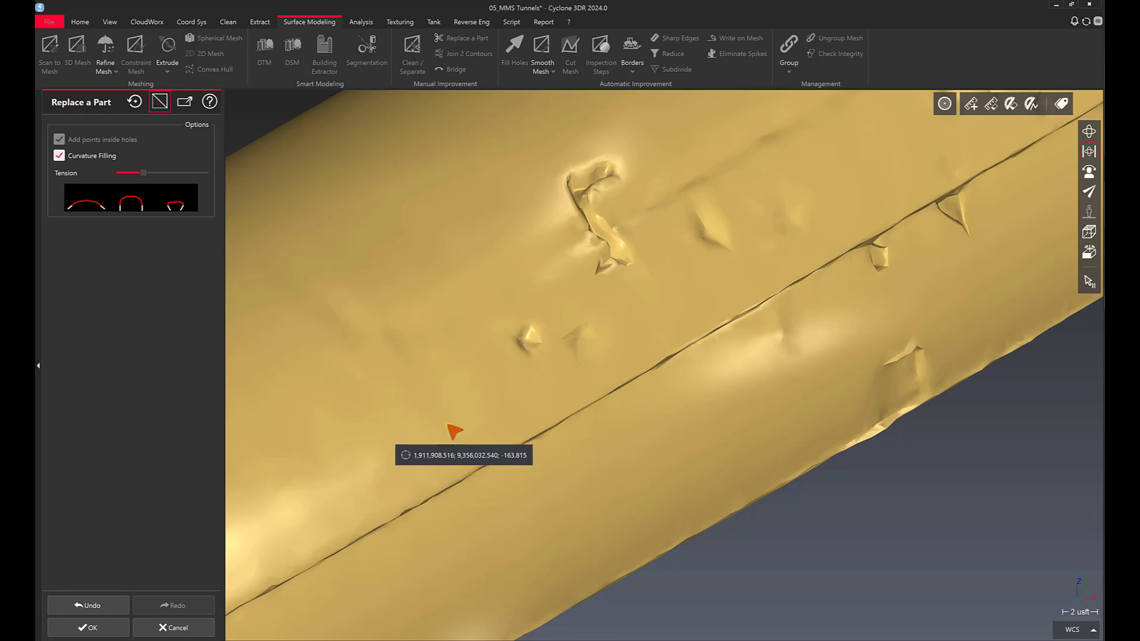
# Step: Replace the pair of small bumps and two bumps on the next stretch
pyautogui.moveTo(554, 359); pyautogui.dragTo(571, 309)
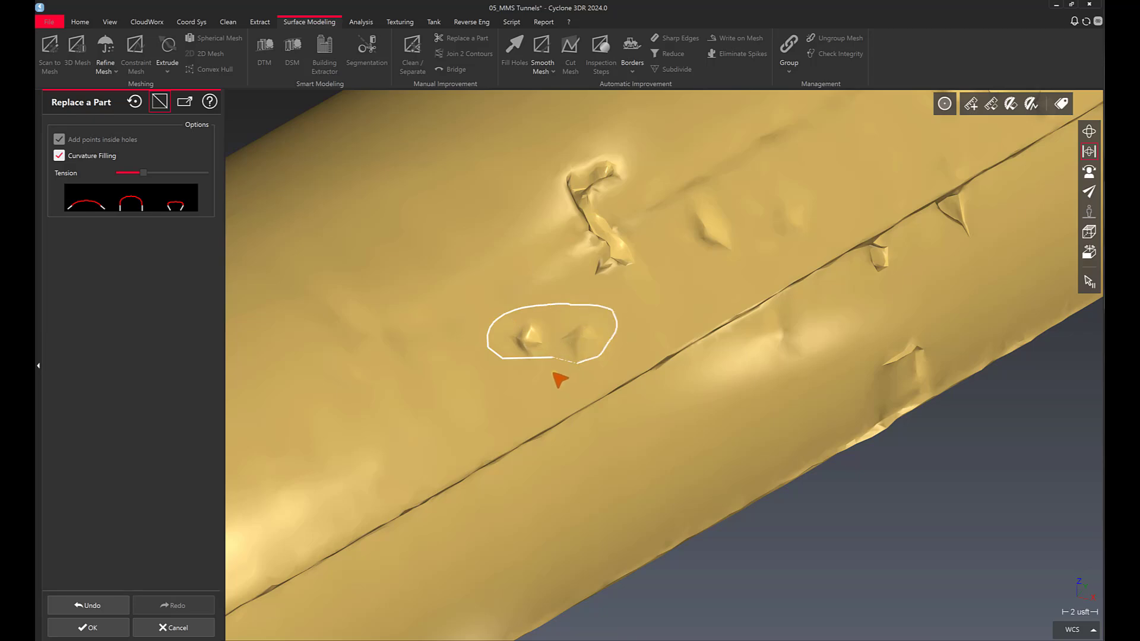
pyautogui.moveTo(560, 354); pyautogui.dragTo(558, 352, button='middle')
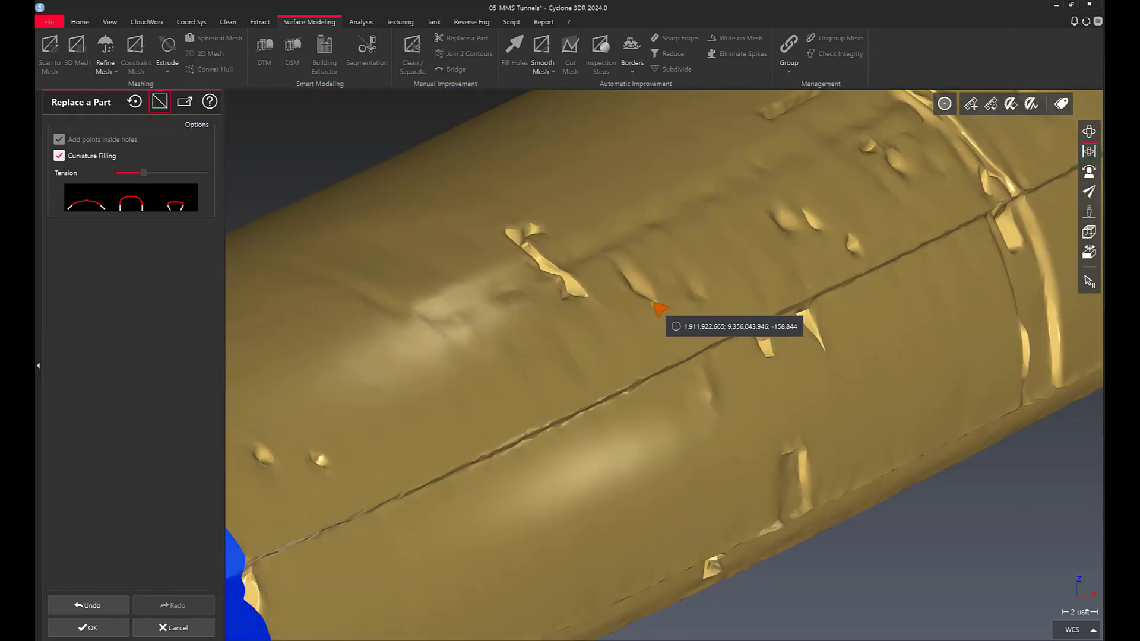
pyautogui.moveTo(655, 305); pyautogui.dragTo(617, 264)
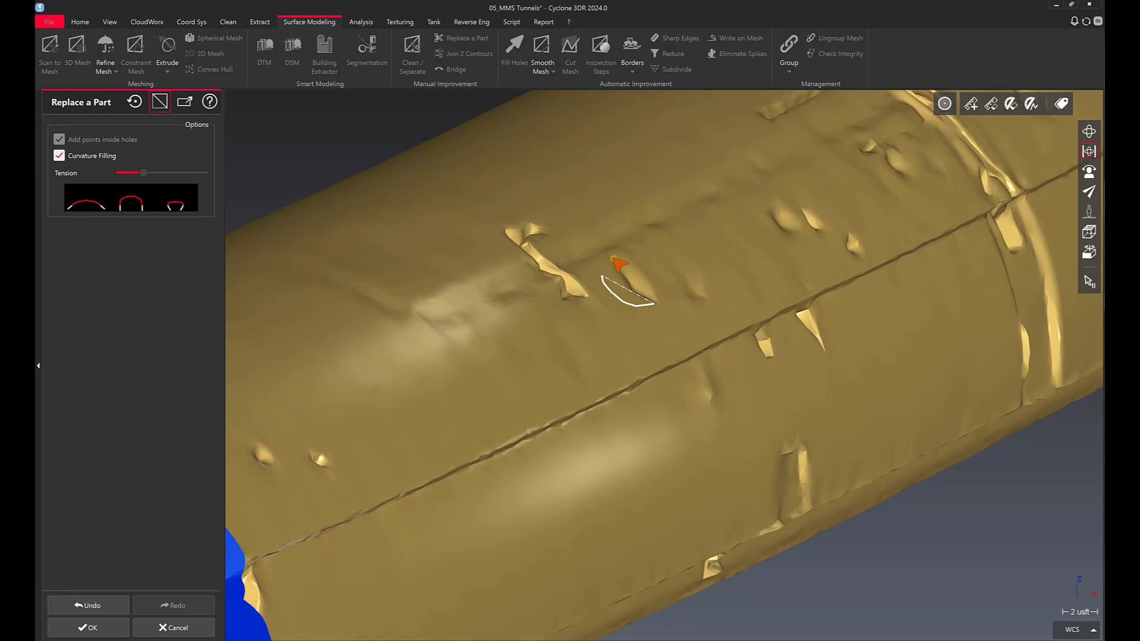
pyautogui.press('Return')
pyautogui.moveTo(708, 314); pyautogui.dragTo(676, 276)
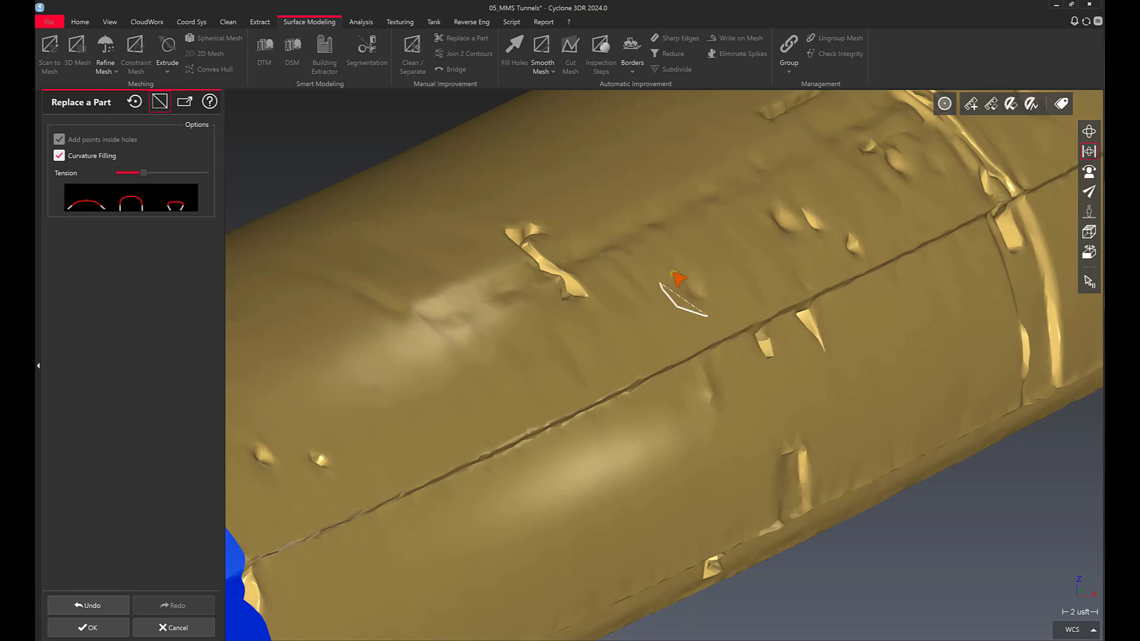
pyautogui.press('Return')
# Step: Replace another bump, then the bump near the tunnel seam
pyautogui.moveTo(822, 238); pyautogui.dragTo(775, 232)
pyautogui.press('Return')
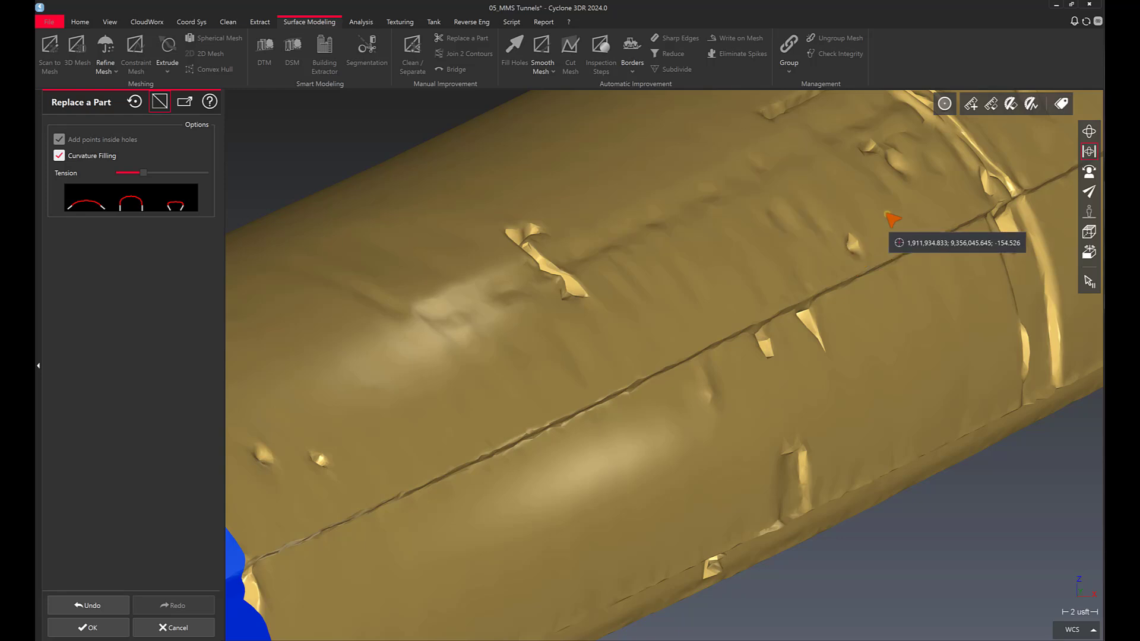
pyautogui.moveTo(891, 228); pyautogui.dragTo(739, 331, button='middle')
pyautogui.moveTo(738, 330); pyautogui.dragTo(709, 318)
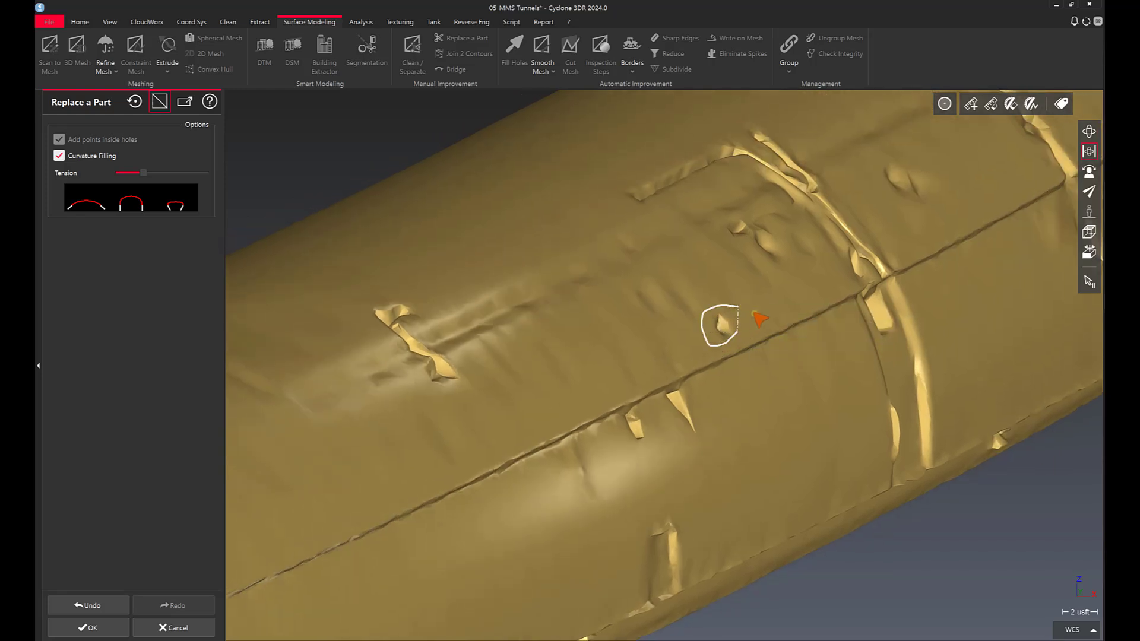
pyautogui.press('Return')
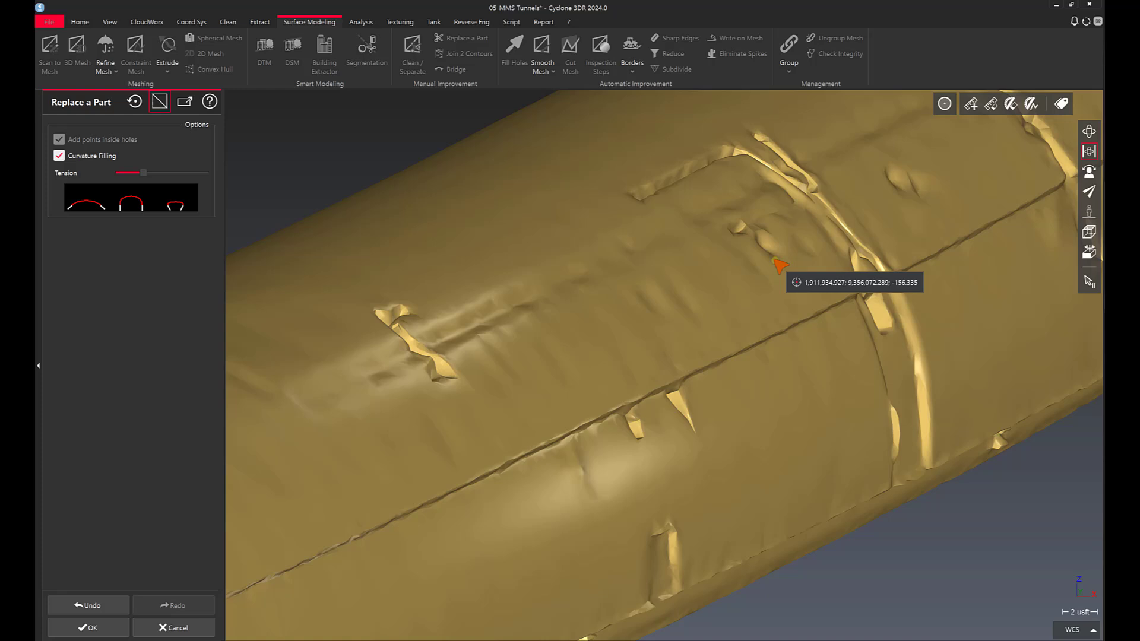
pyautogui.scroll(-3, 677, 255)
pyautogui.scroll(-3, 682, 256)
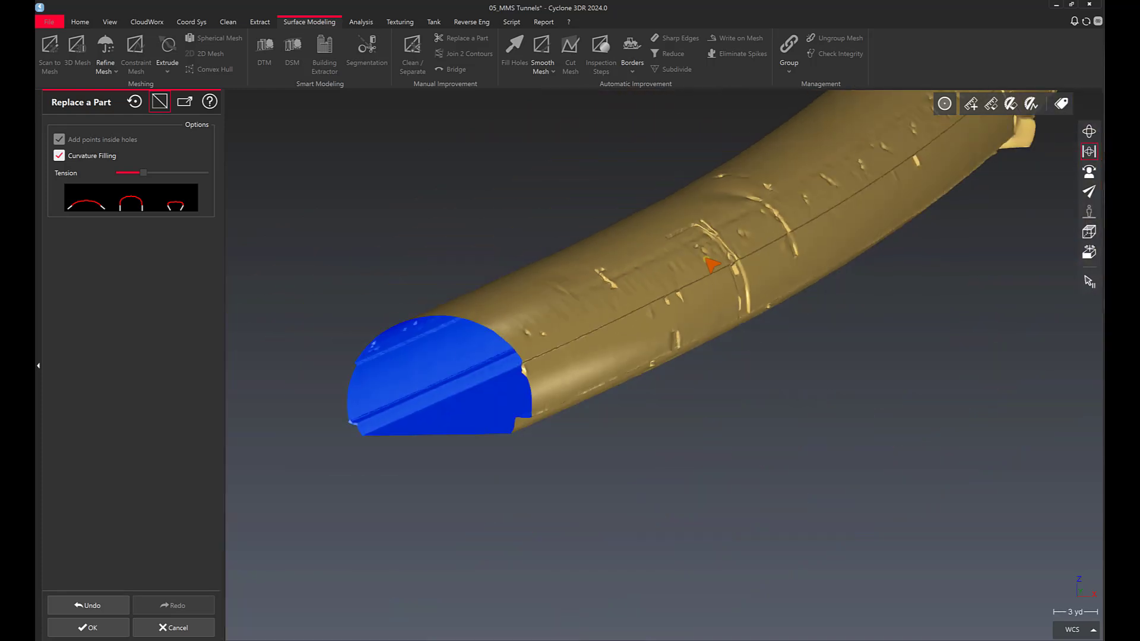
pyautogui.scroll(-2, 708, 255)
# Step: Orbit to an unrepaired tunnel stretch and replace its small bump
pyautogui.moveTo(861, 196); pyautogui.dragTo(784, 339, button='middle')
pyautogui.moveTo(850, 249); pyautogui.dragTo(809, 275, button='middle')
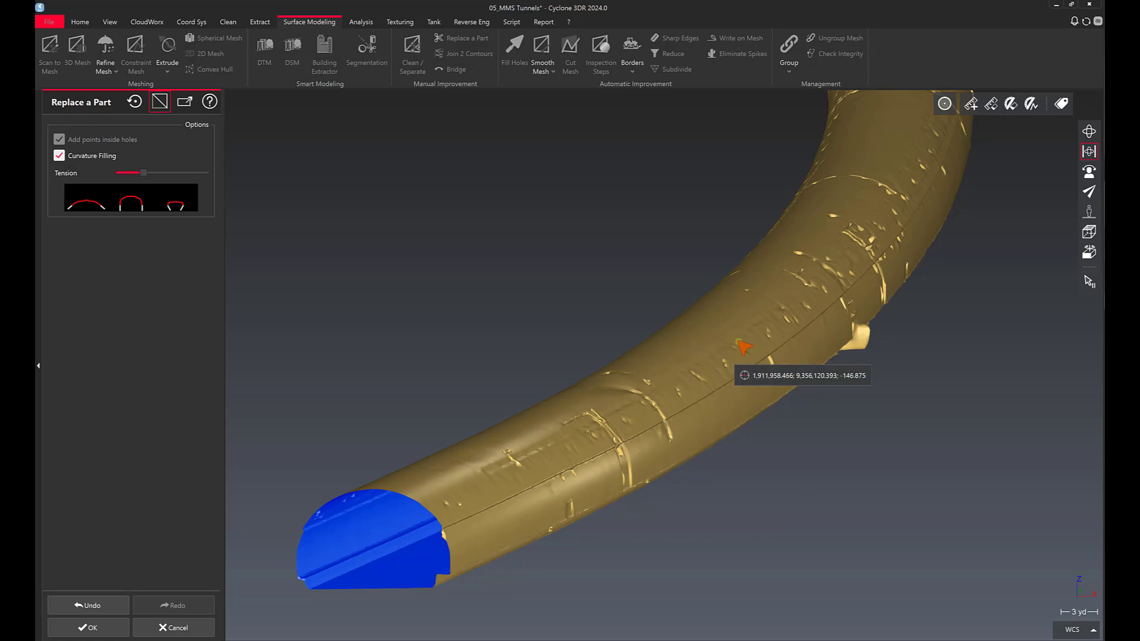
pyautogui.scroll(2, 734, 374)
pyautogui.scroll(2, 678, 458)
pyautogui.moveTo(677, 458); pyautogui.dragTo(641, 420, button='middle')
pyautogui.scroll(3, 653, 415)
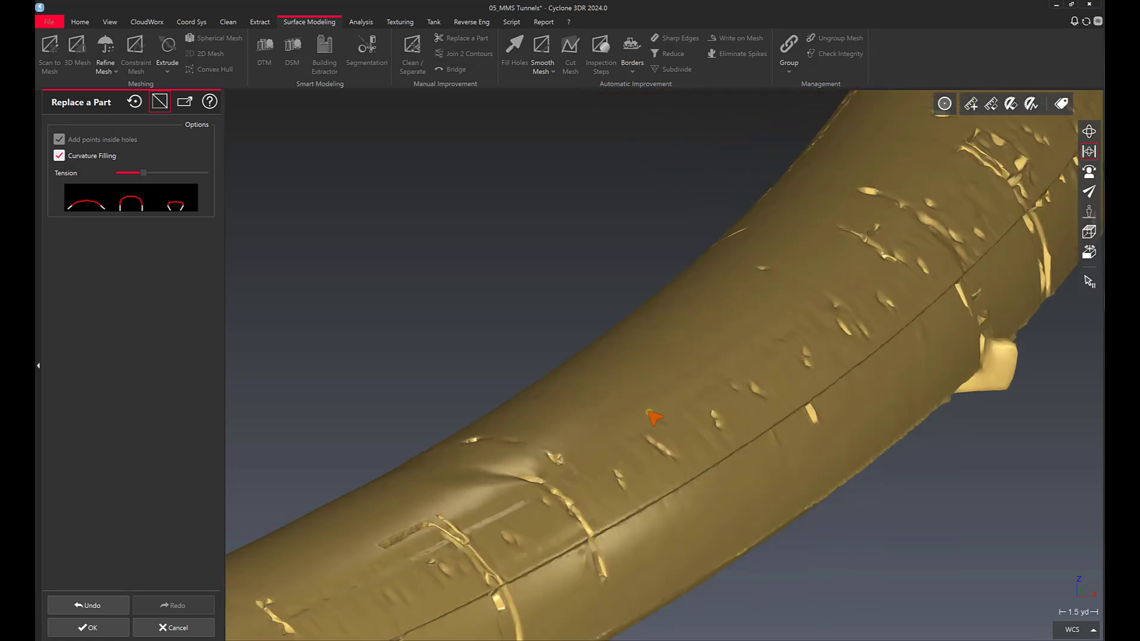
pyautogui.scroll(3, 669, 425)
pyautogui.moveTo(789, 274)
pyautogui.mouseDown(button='middle')
pyautogui.moveTo(827, 208)
pyautogui.moveTo(835, 298)
pyautogui.moveTo(812, 326)
pyautogui.mouseUp(button='middle')
pyautogui.moveTo(809, 292); pyautogui.dragTo(788, 243)
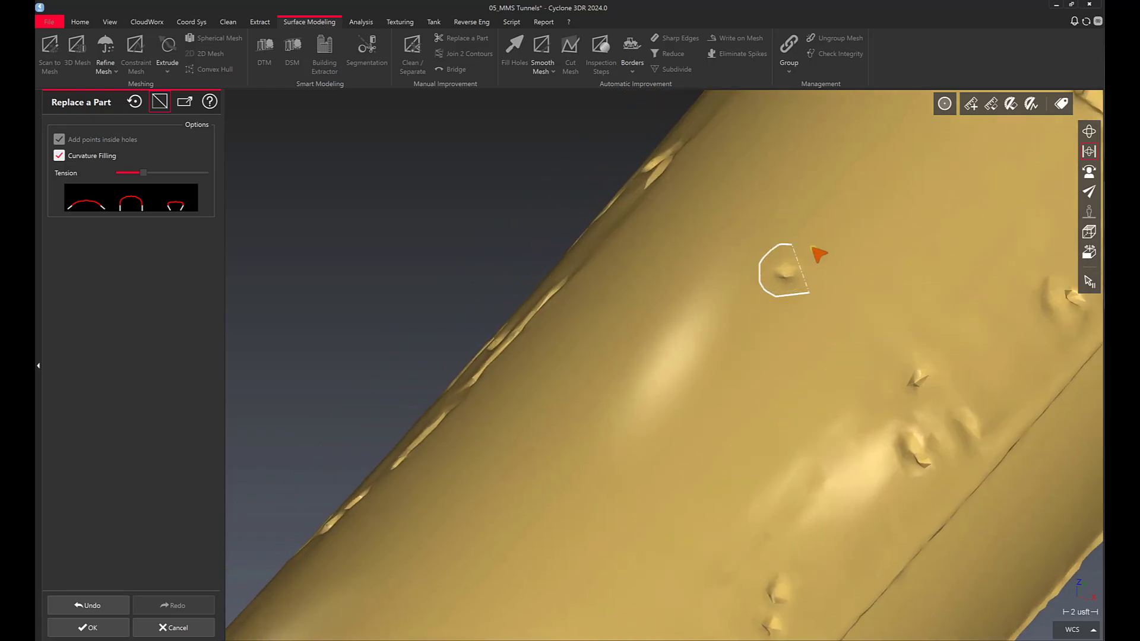
pyautogui.rightClick(829, 266)
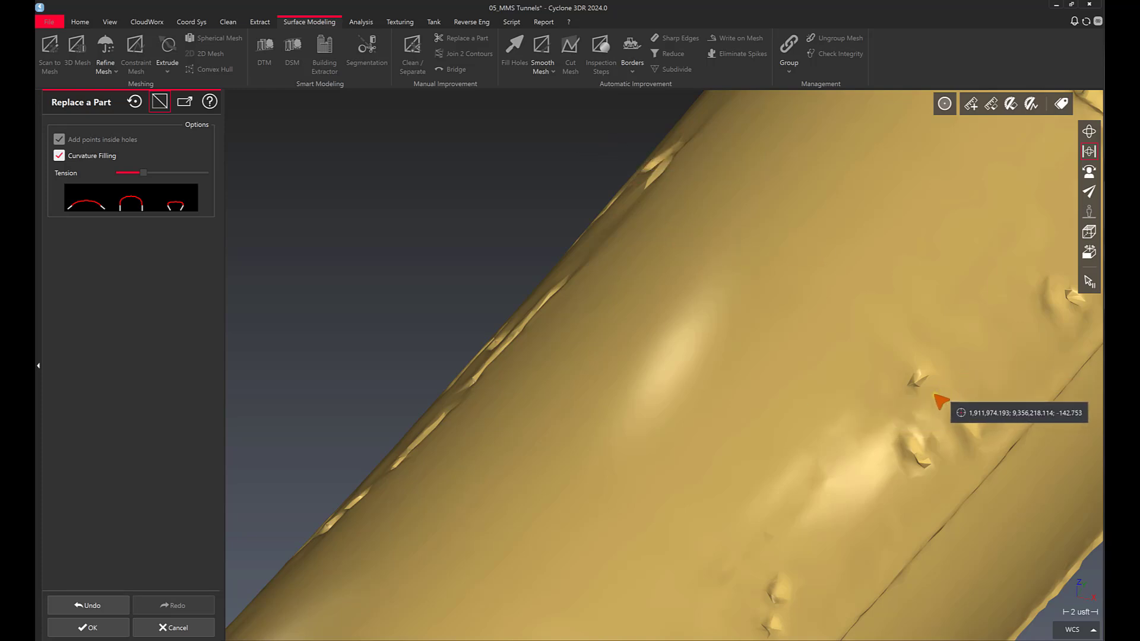
# Step: Replace the pointed bump and the larger bump just below it
pyautogui.moveTo(936, 395); pyautogui.dragTo(910, 363)
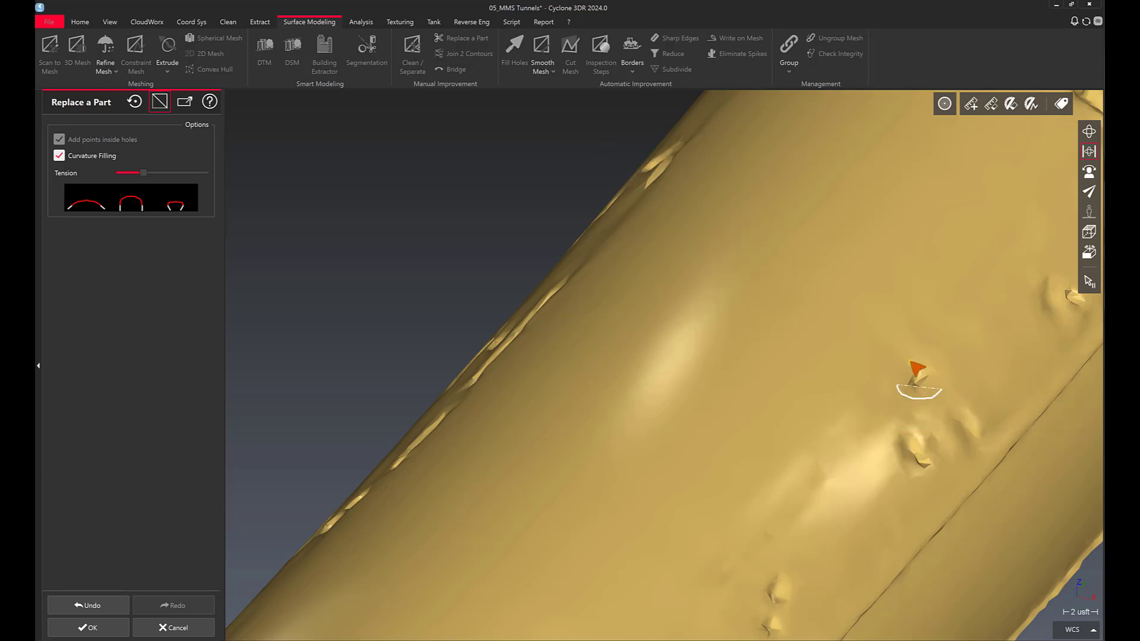
pyautogui.rightClick(931, 503)
pyautogui.moveTo(951, 477); pyautogui.dragTo(940, 440)
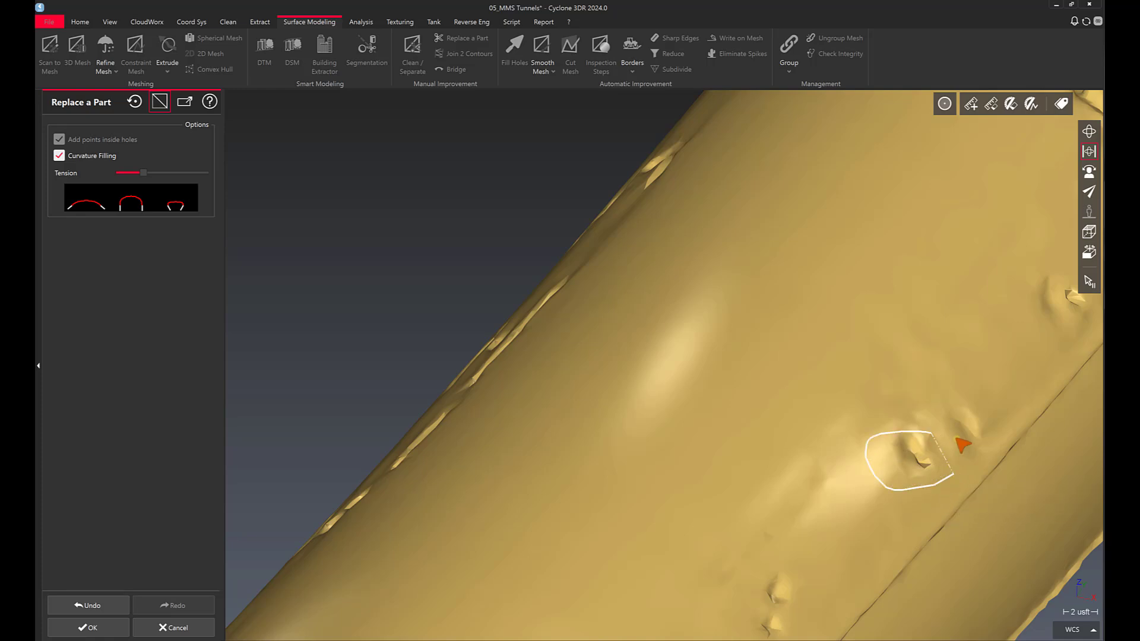
pyautogui.rightClick(960, 443)
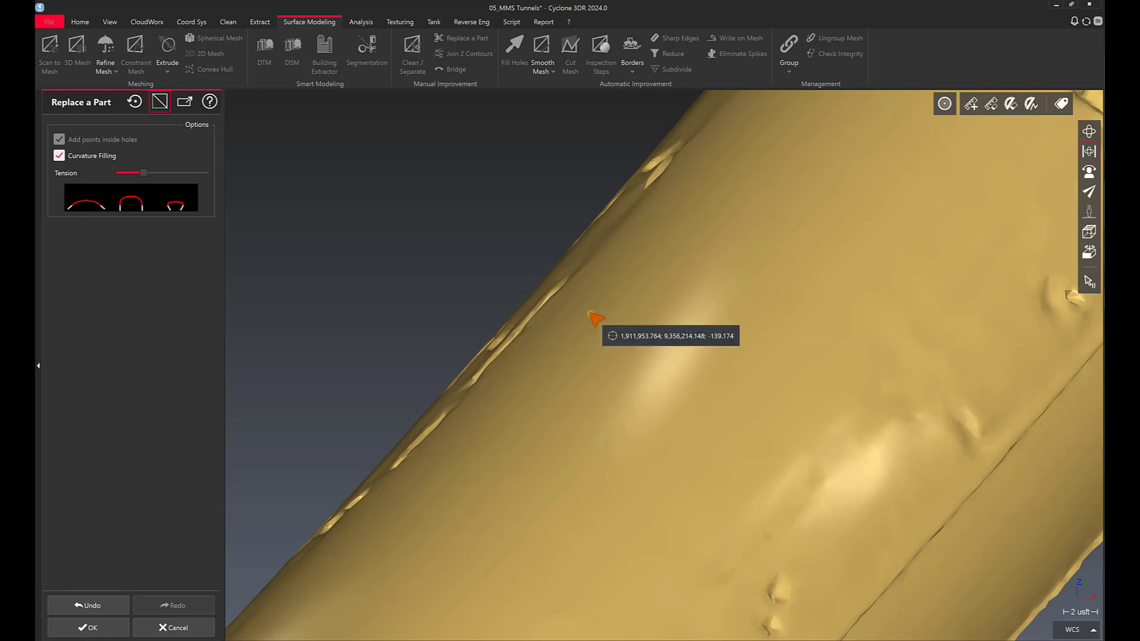